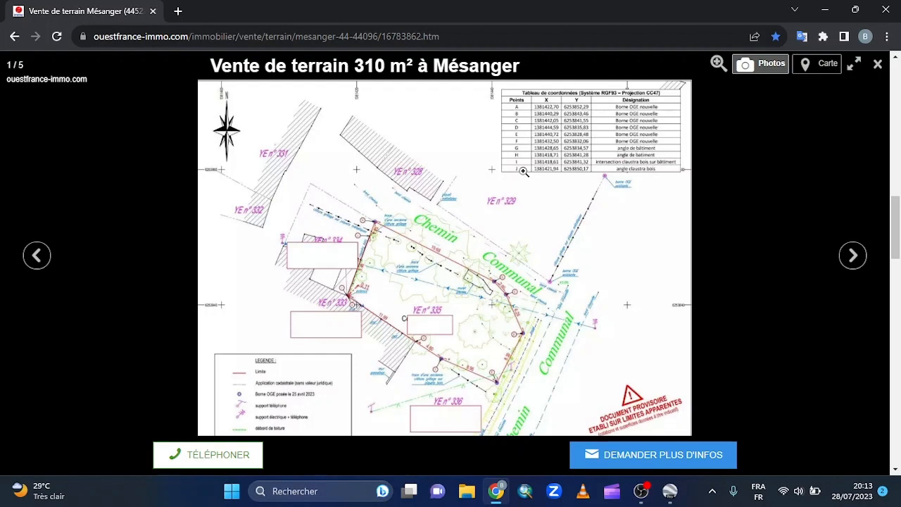
Step: Examine the plot outline and its lettered boundary points on the listing's survey plan in the browser, then return to Google Earth Pro
left_click(669, 490)
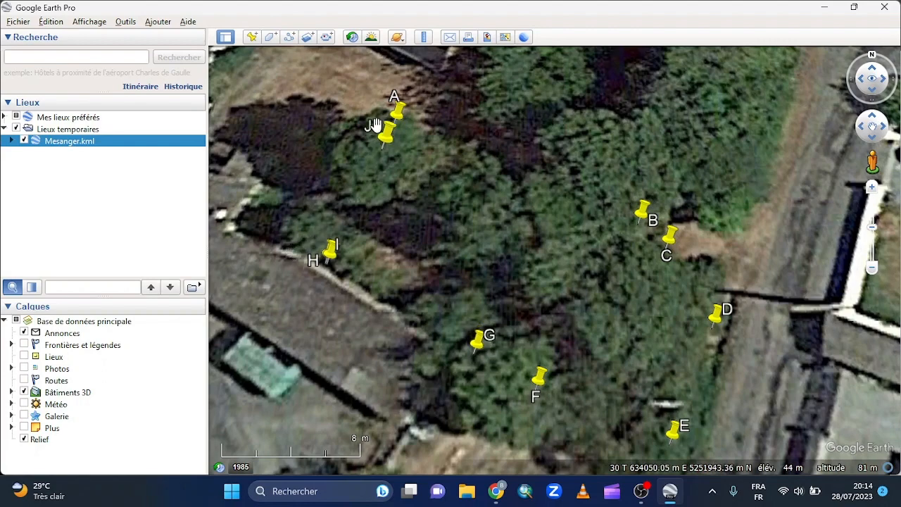
left_click(496, 490)
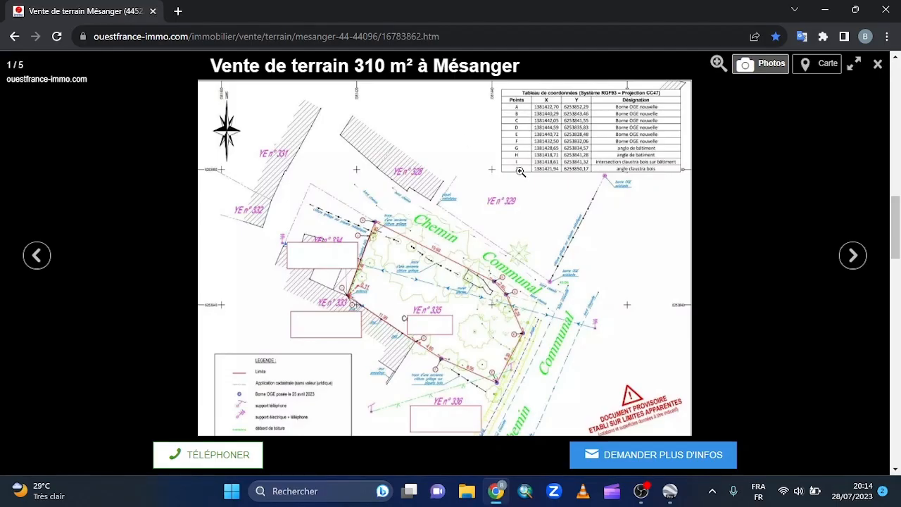
left_click(361, 232)
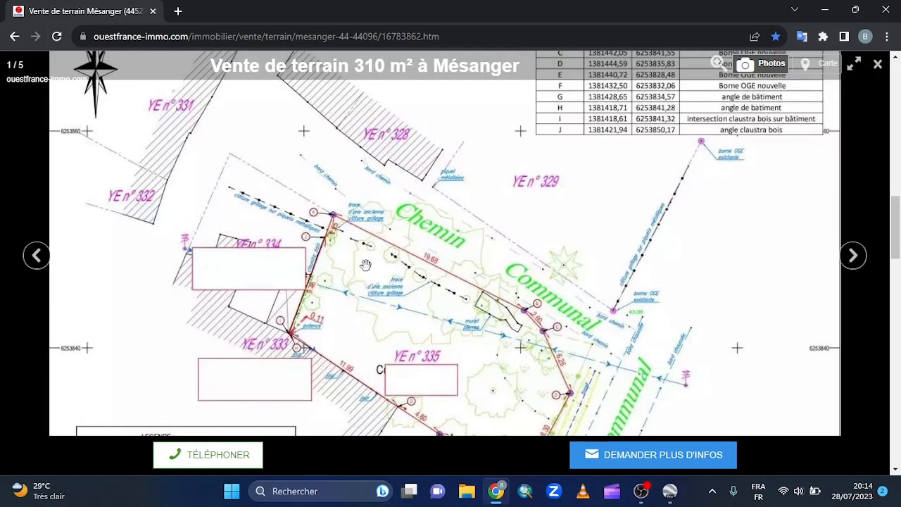
left_click_drag(366, 264, 353, 192)
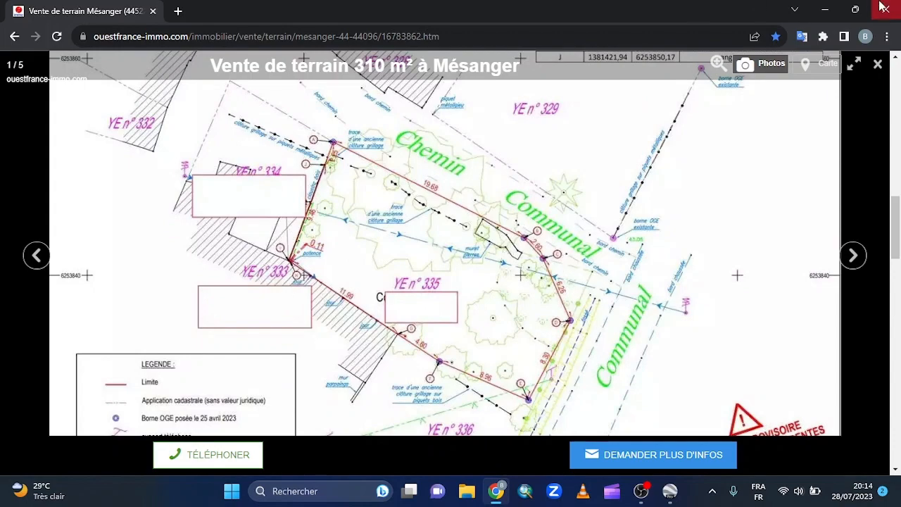
double_click(766, 21)
left_click(766, 21)
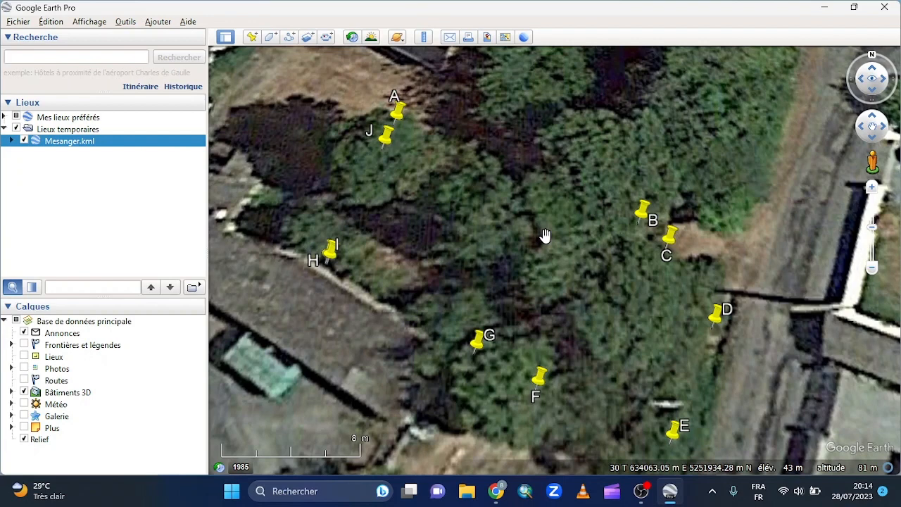
Step: Create a new polygon named "Limite Terrain Mésanger" in the temporary places folder
left_click(66, 132)
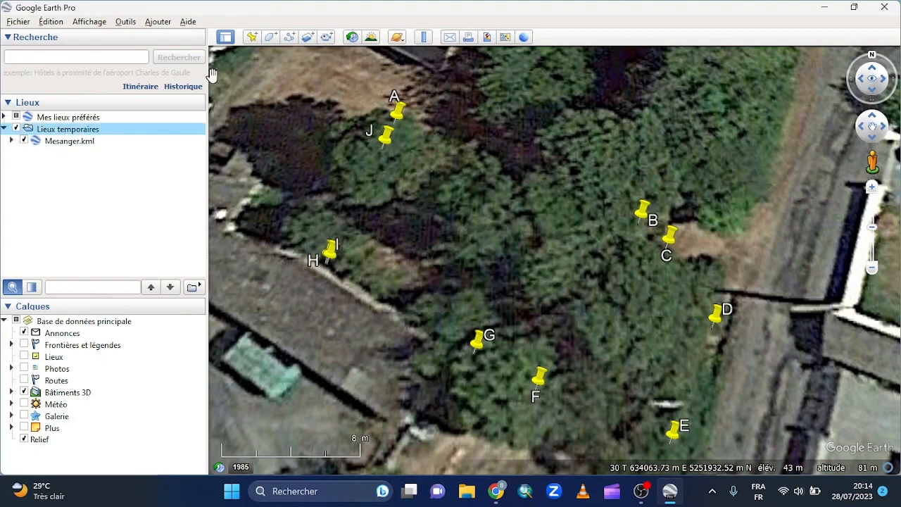
left_click(271, 38)
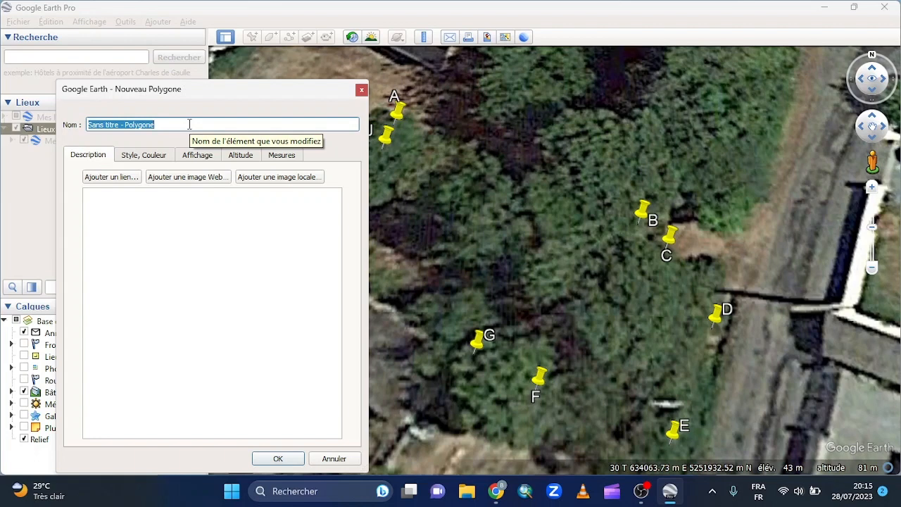
type("Mr")
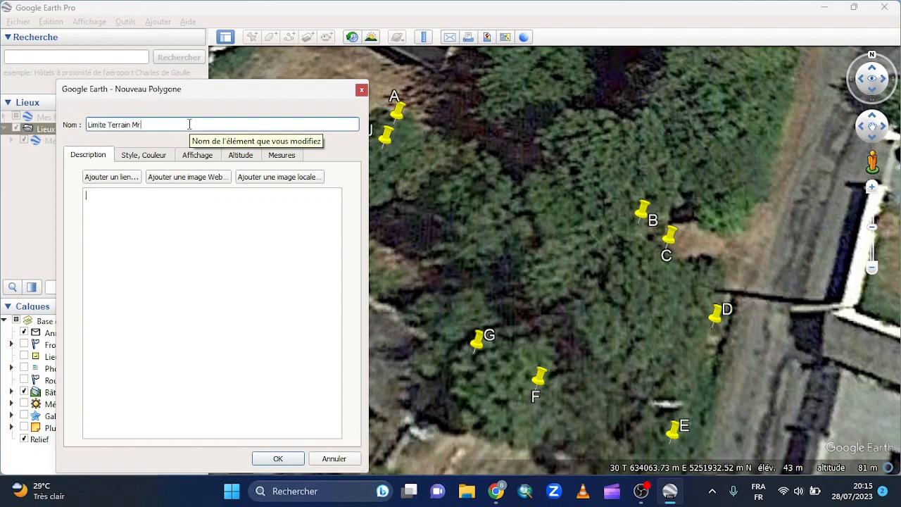
key("BackSpace")
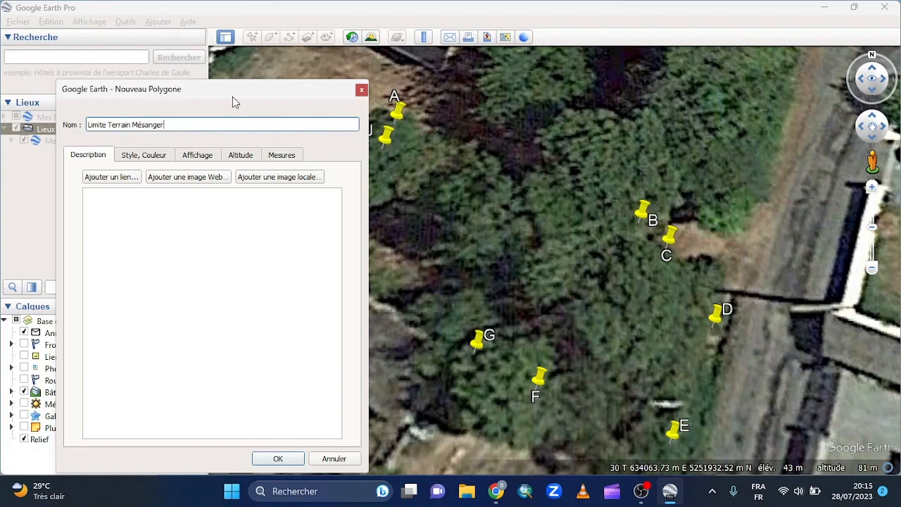
left_click_drag(232, 95, 270, 76)
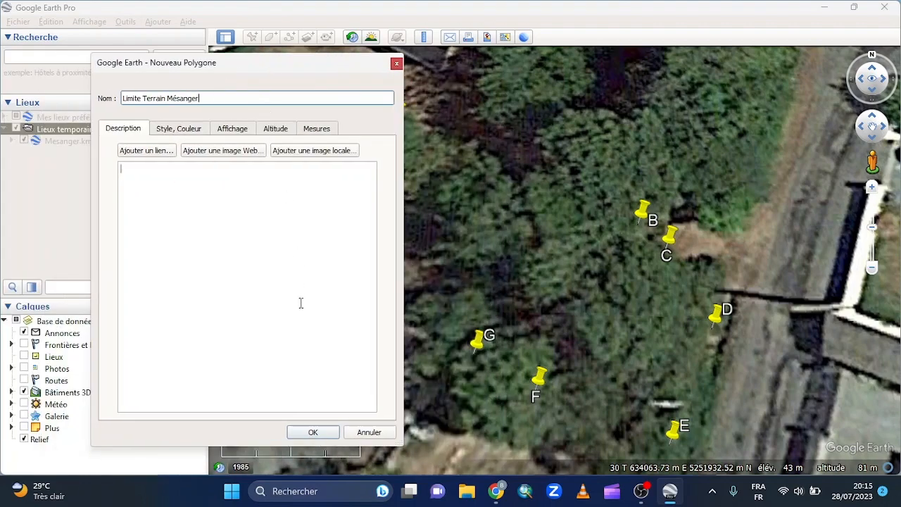
left_click(312, 431)
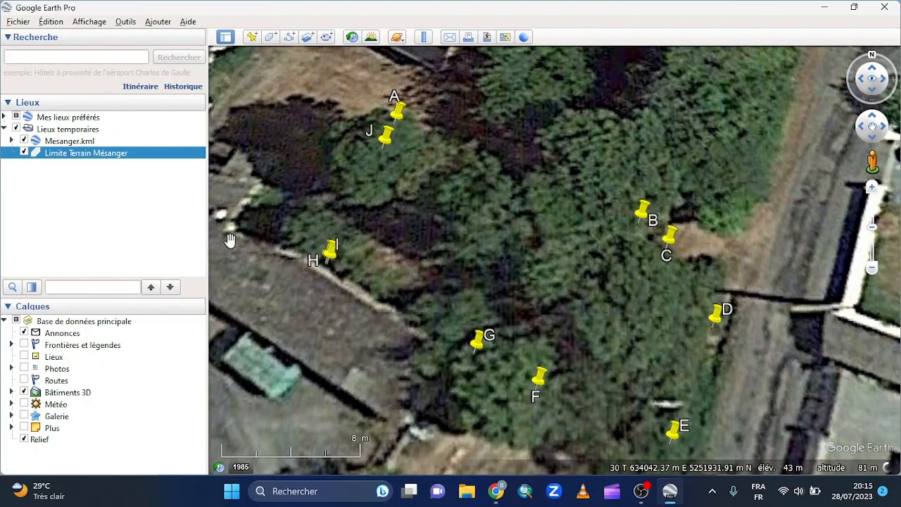
Step: Open the properties of the Limite Terrain Mésanger polygon for editing, with the dialog moved clear of the placemarks
right_click(98, 157)
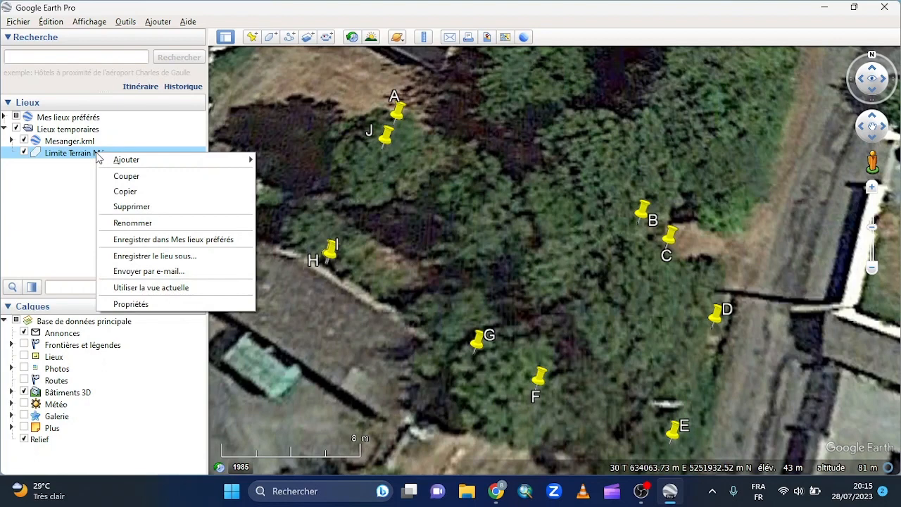
left_click(142, 306)
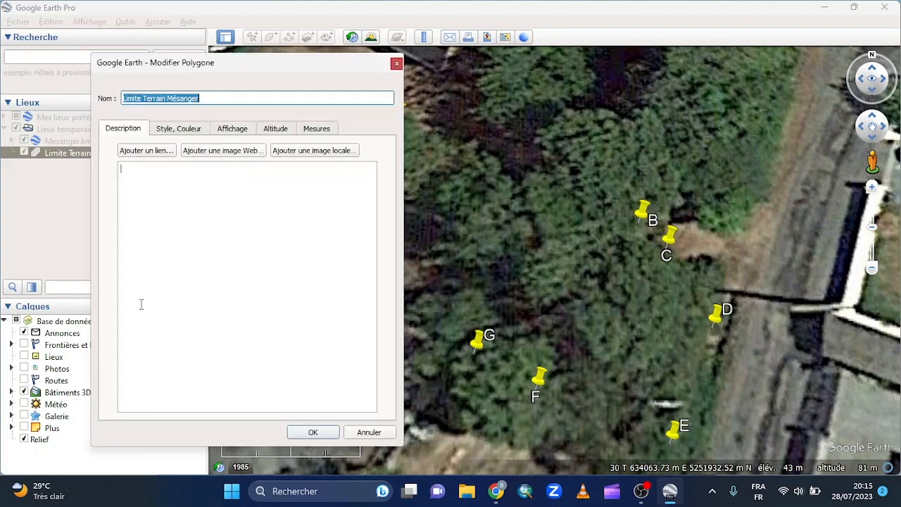
left_click_drag(292, 69, 124, 99)
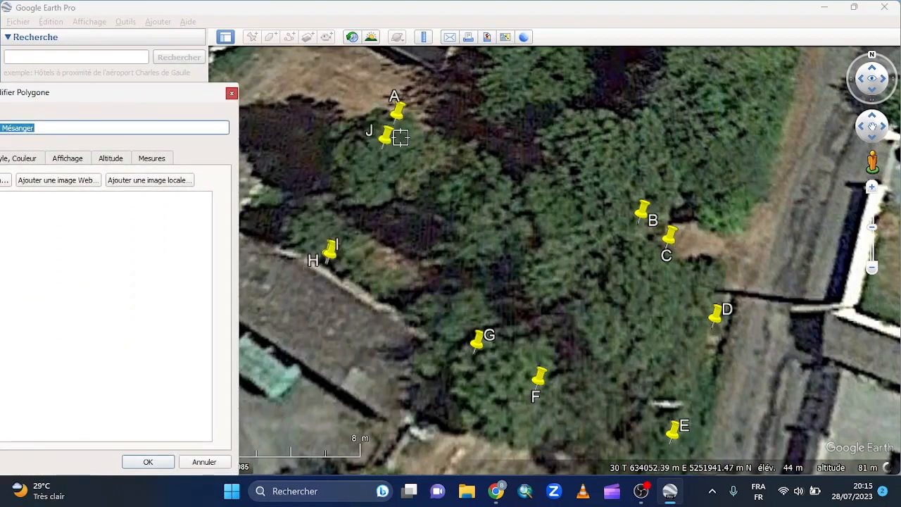
Step: Place the polygon's first three vertices at the tips of placemarks A, B and C
scroll(397, 125, "up", 3)
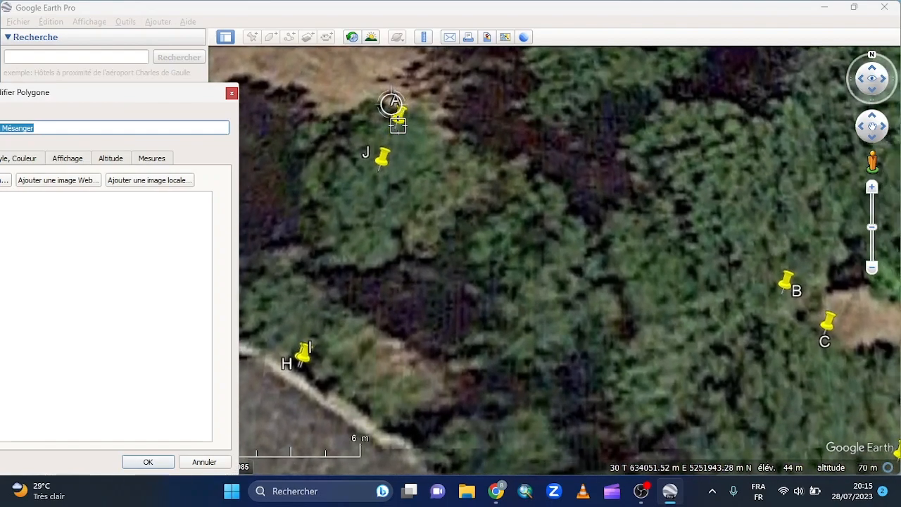
scroll(397, 125, "down", 2)
scroll(398, 126, "down", 1)
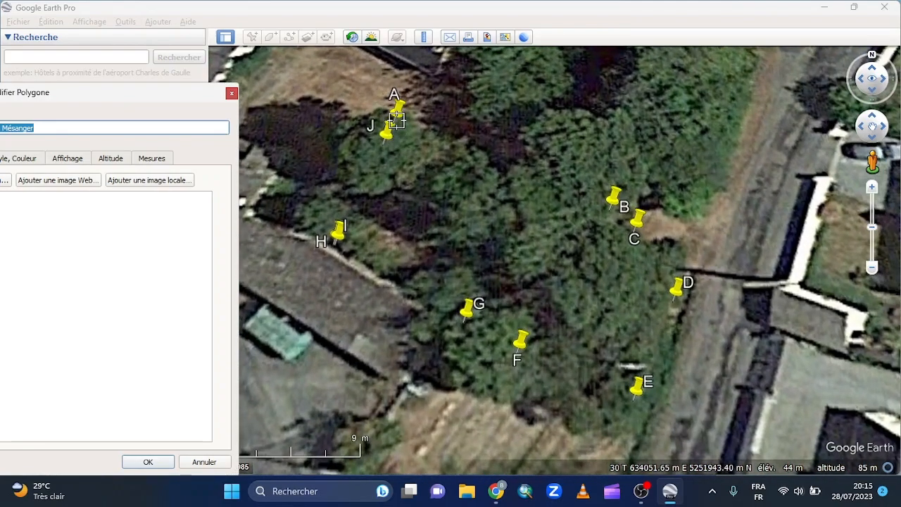
scroll(396, 121, "up", 1)
scroll(396, 121, "up", 2)
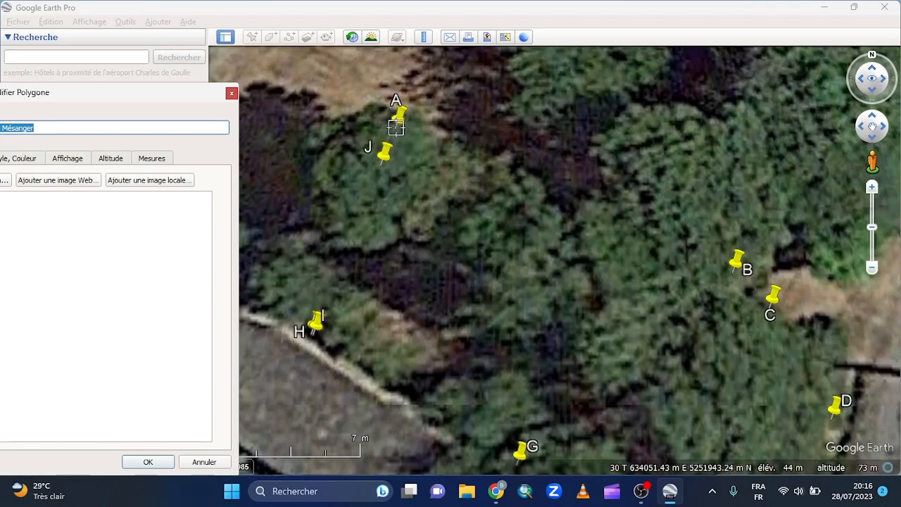
left_click(396, 127)
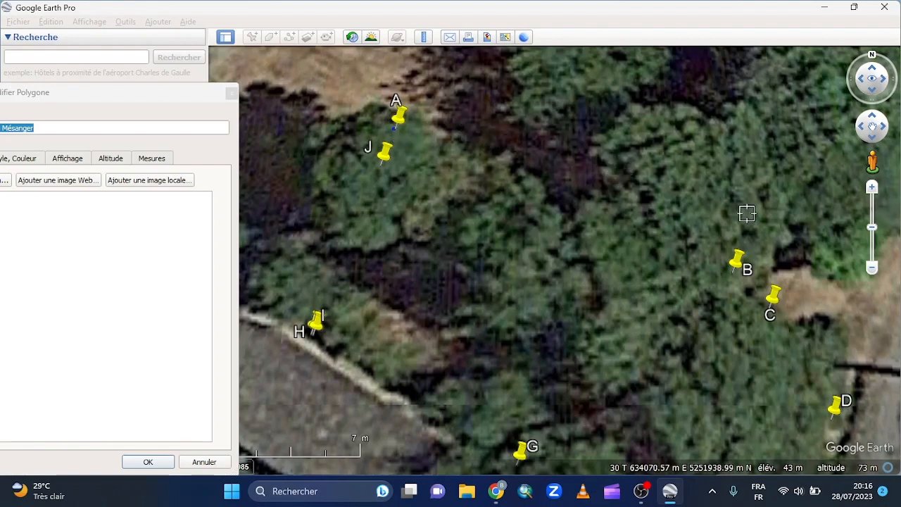
left_click(733, 275)
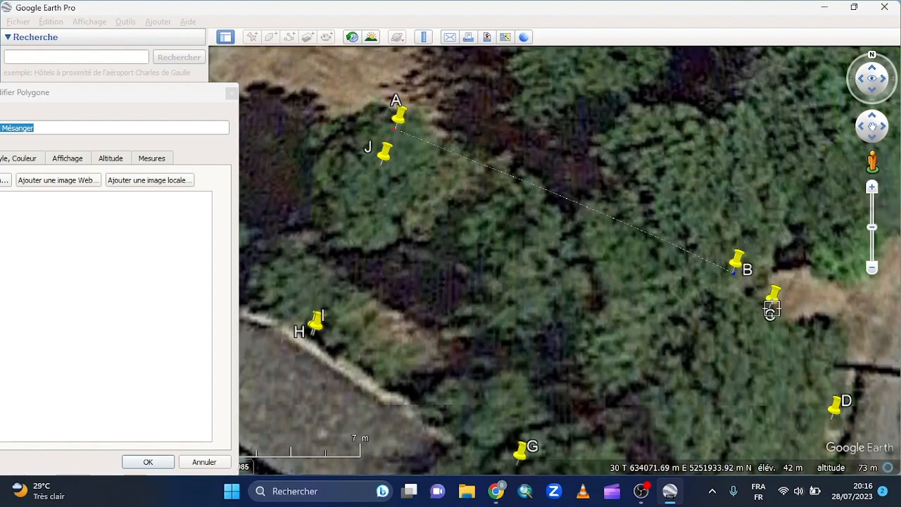
scroll(771, 310, "up", 2)
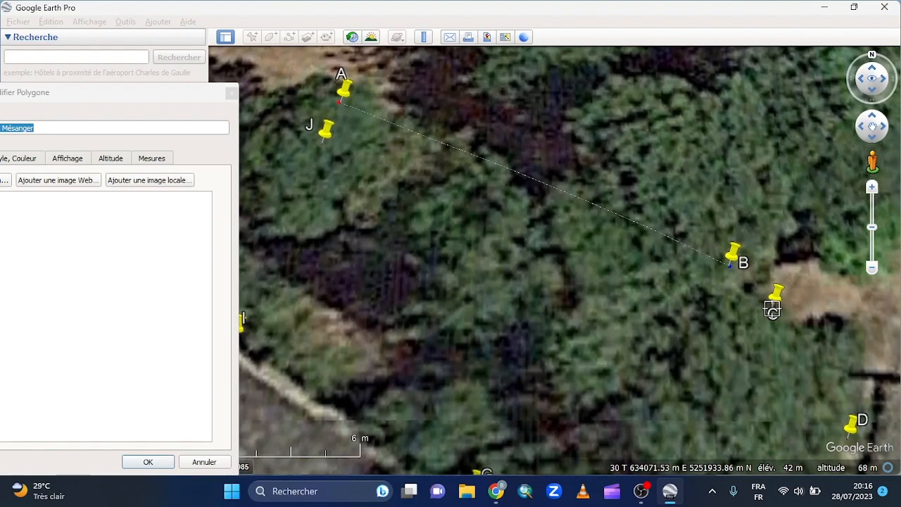
left_click(771, 311)
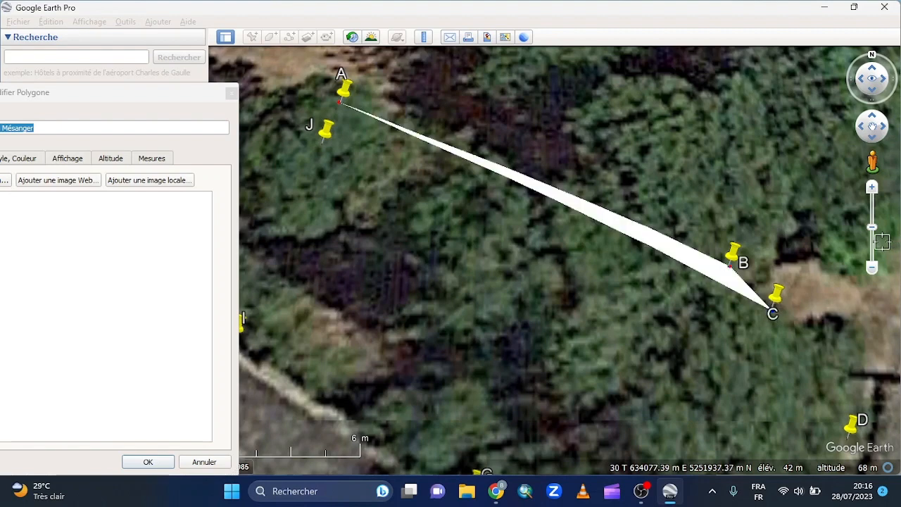
Step: Extend the polygon with vertices at placemarks D, E, F and G, in that order
left_click(884, 127)
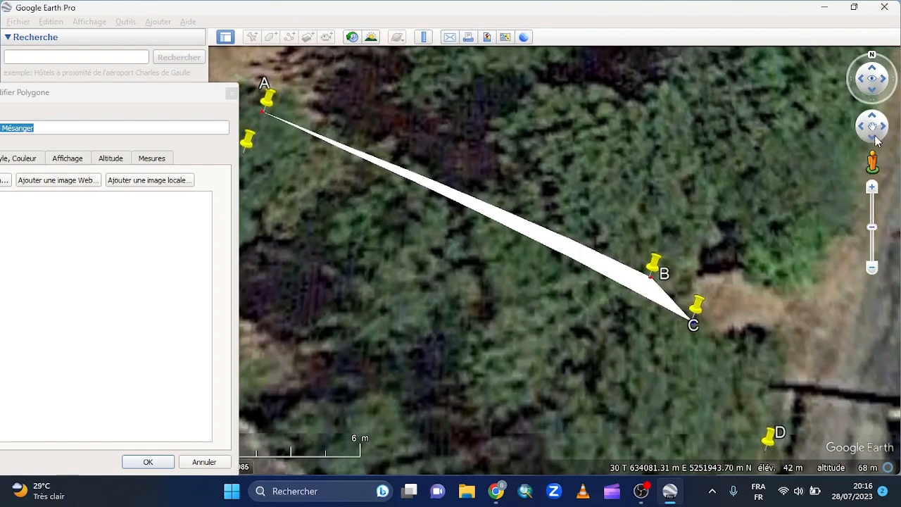
left_click(876, 141)
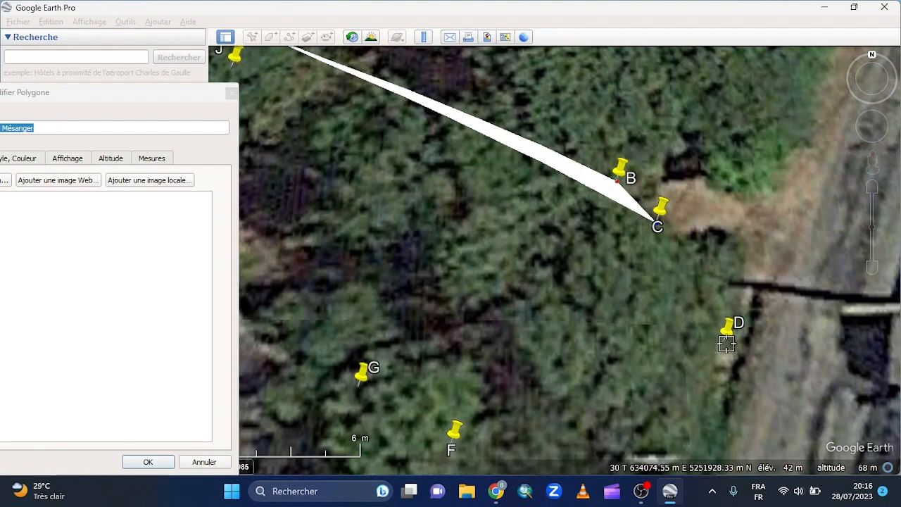
left_click(722, 340)
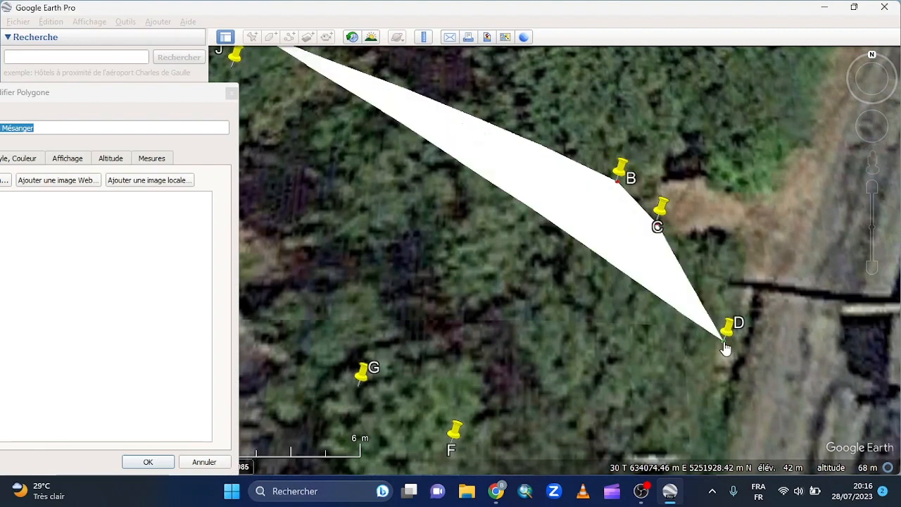
left_click(872, 141)
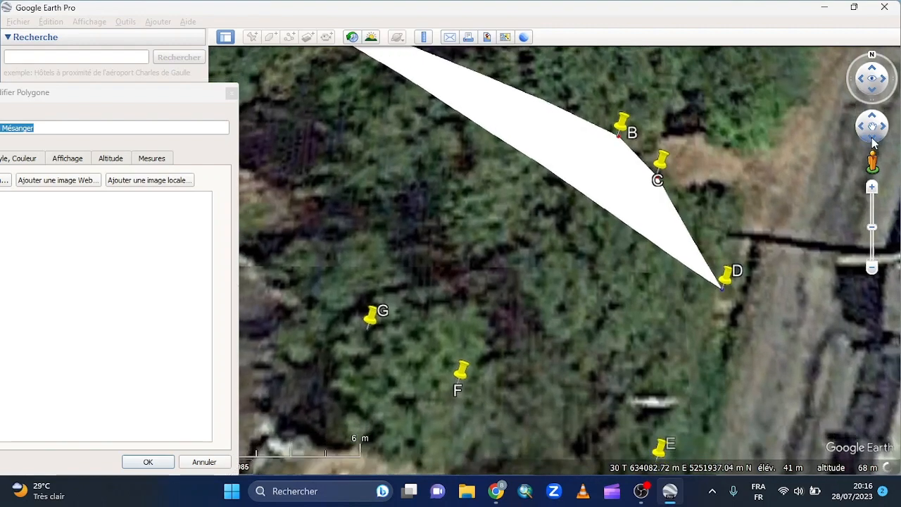
left_click(872, 139)
left_click(872, 139)
left_click(872, 139)
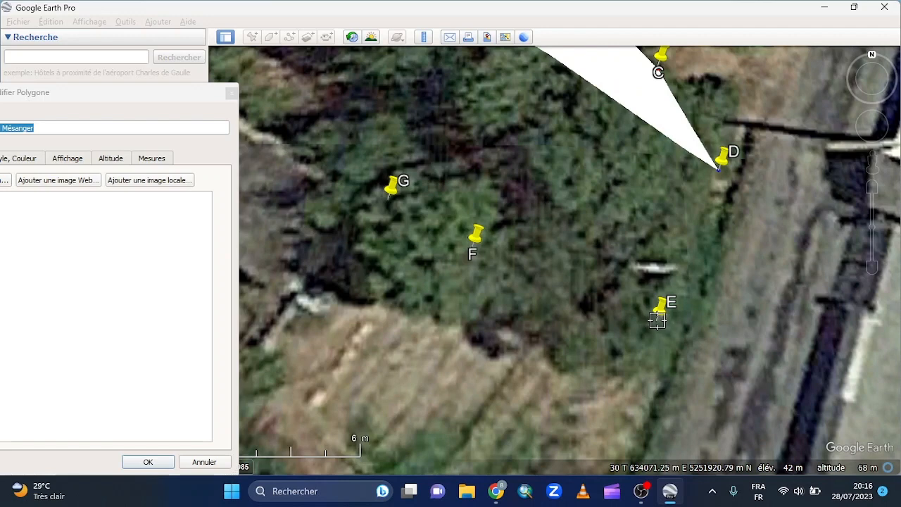
left_click(655, 320)
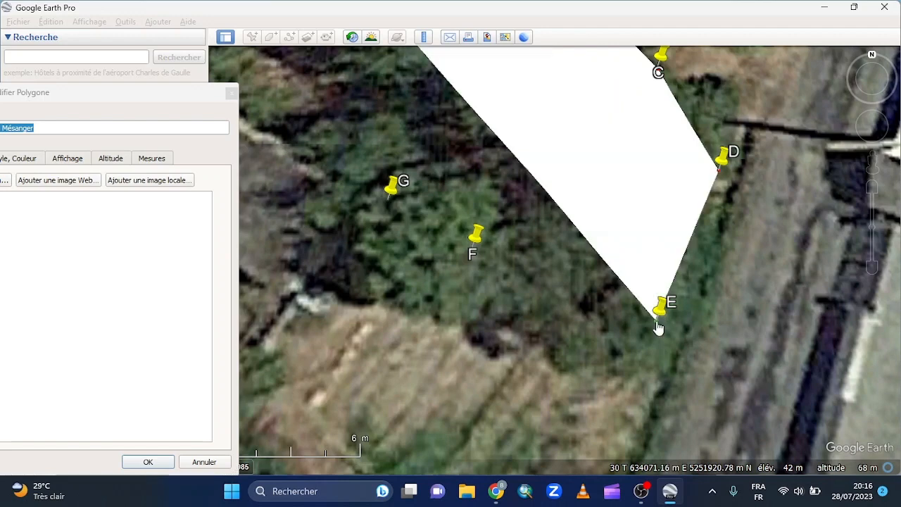
left_click(471, 250)
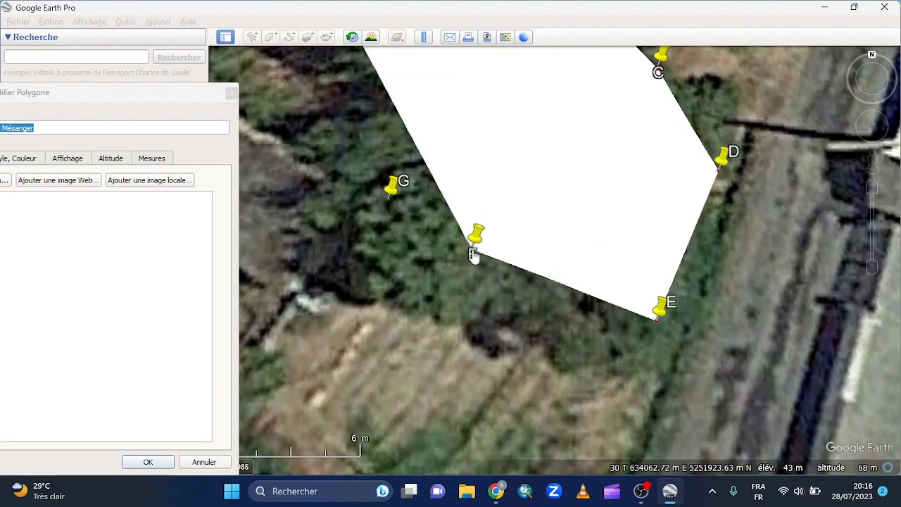
left_click(388, 199)
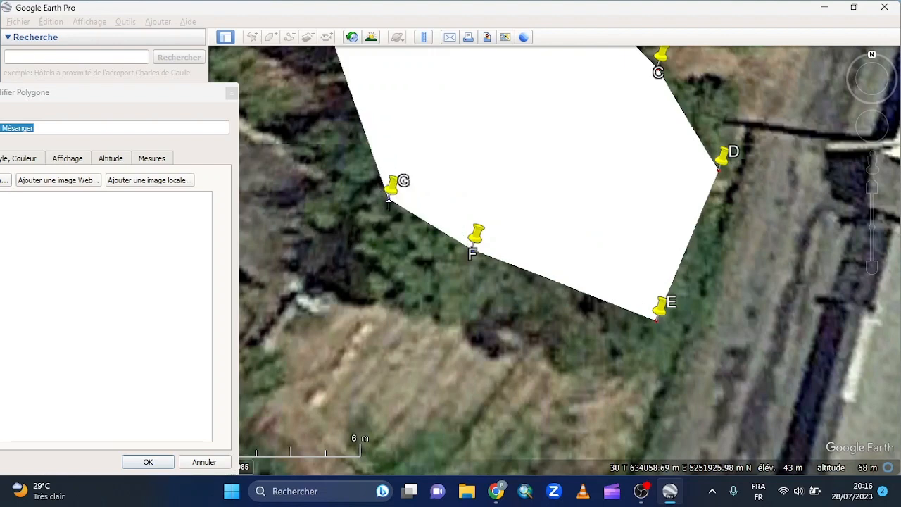
Step: Add polygon vertices at the closely spaced placemarks H and I beside the building
left_click(858, 127)
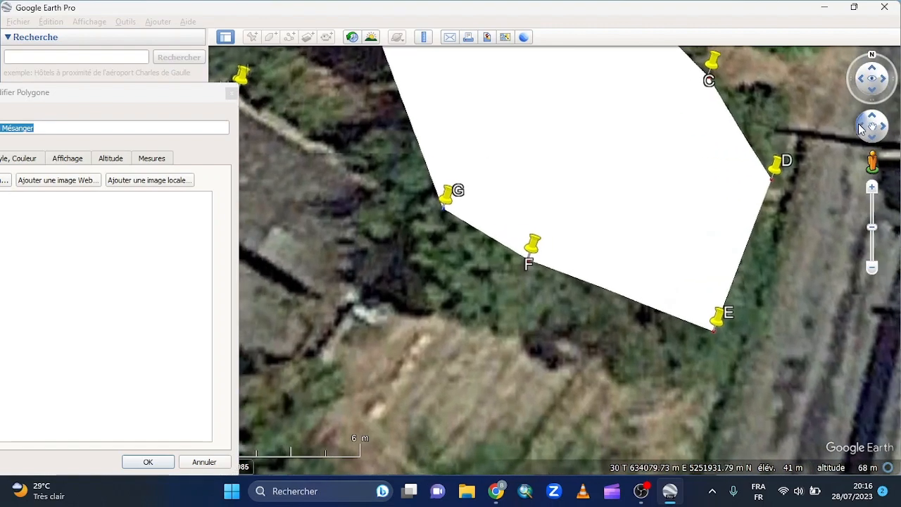
left_click(858, 126)
left_click(859, 126)
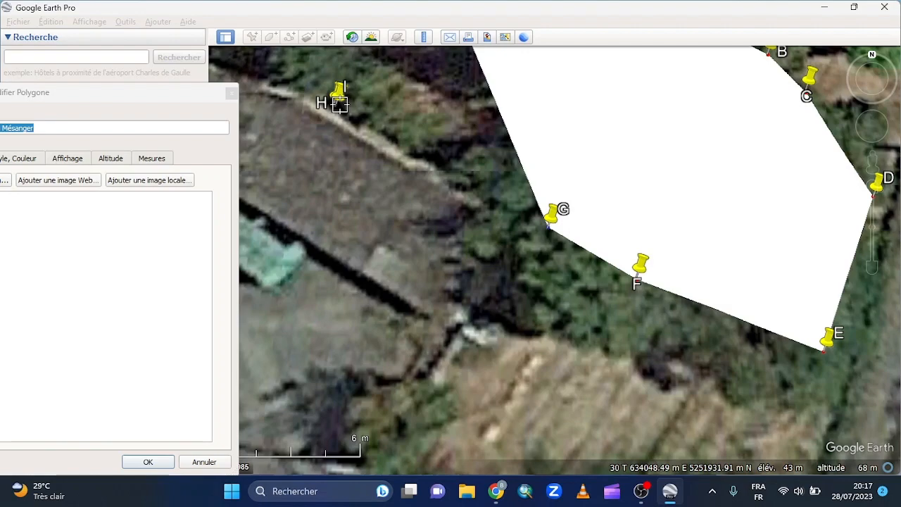
scroll(340, 104, "up", 2)
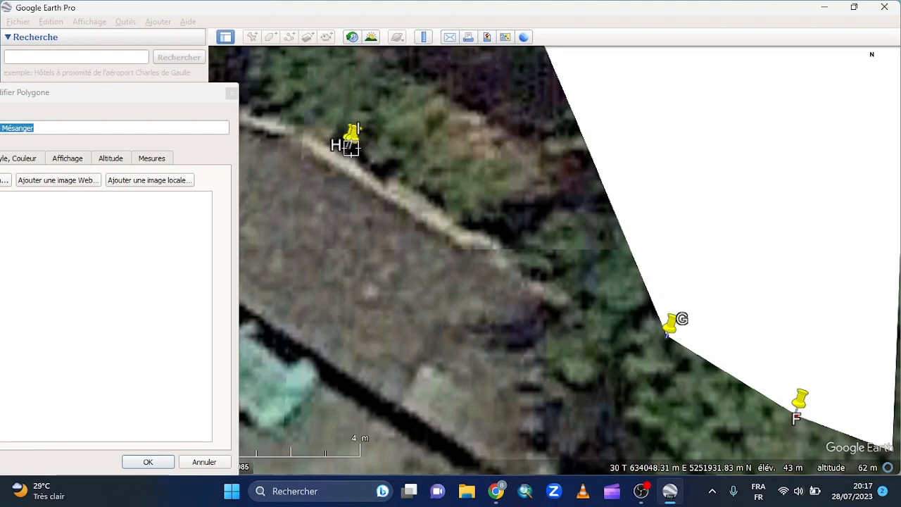
left_click(350, 147)
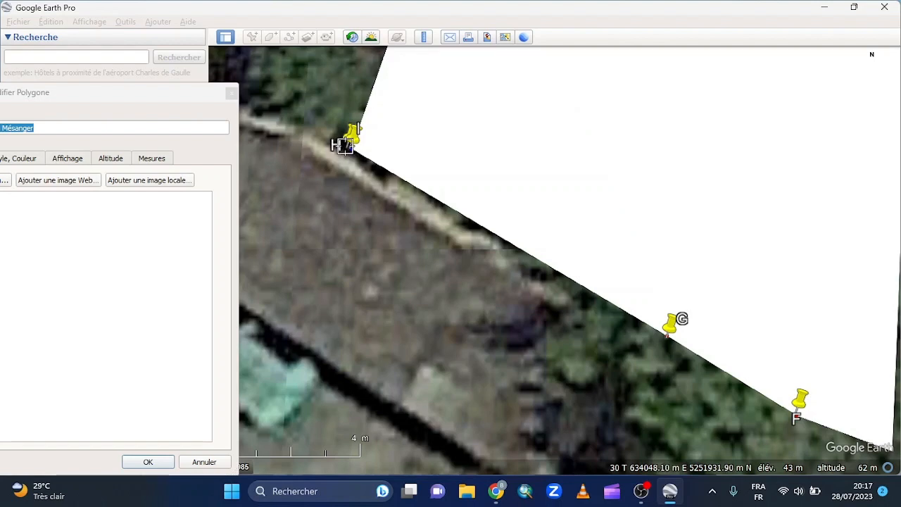
left_click(344, 145)
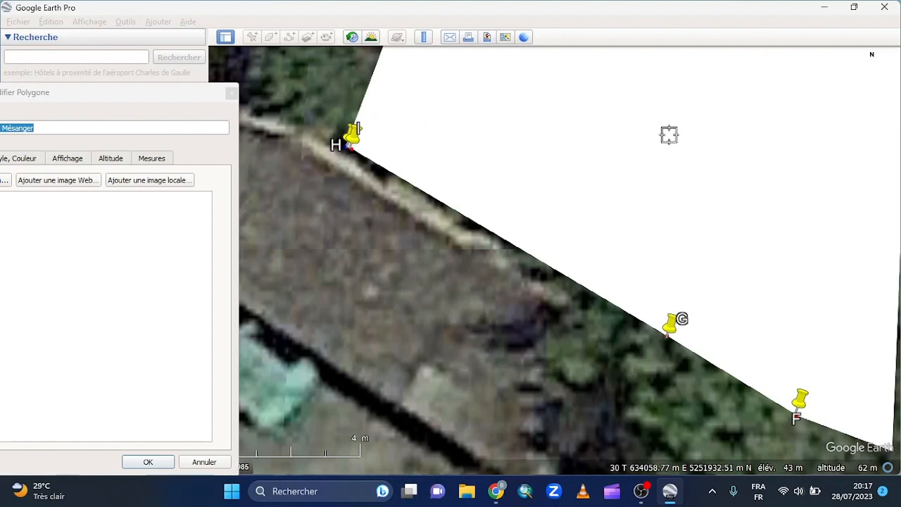
Step: Add the last polygon vertex at placemark J and adjust the vertex at placemark A onto the pin's tip
left_click(872, 120)
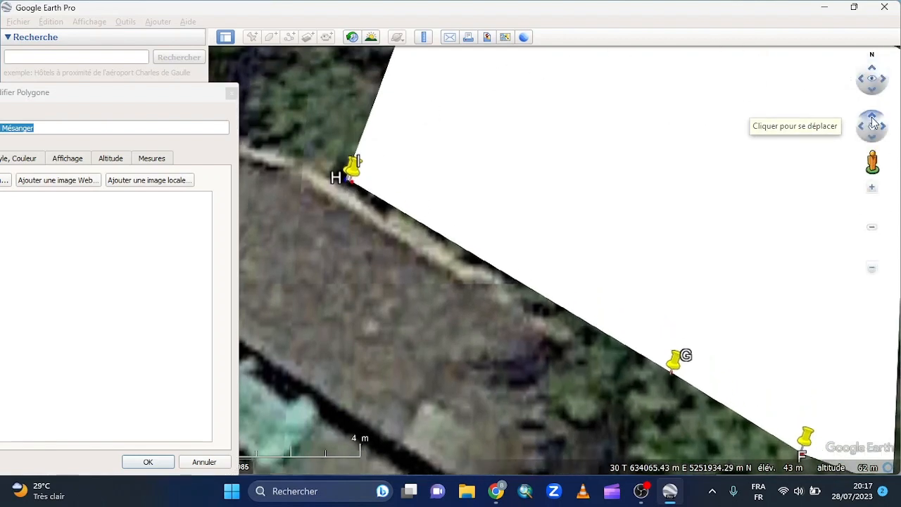
left_click(871, 119)
left_click(870, 118)
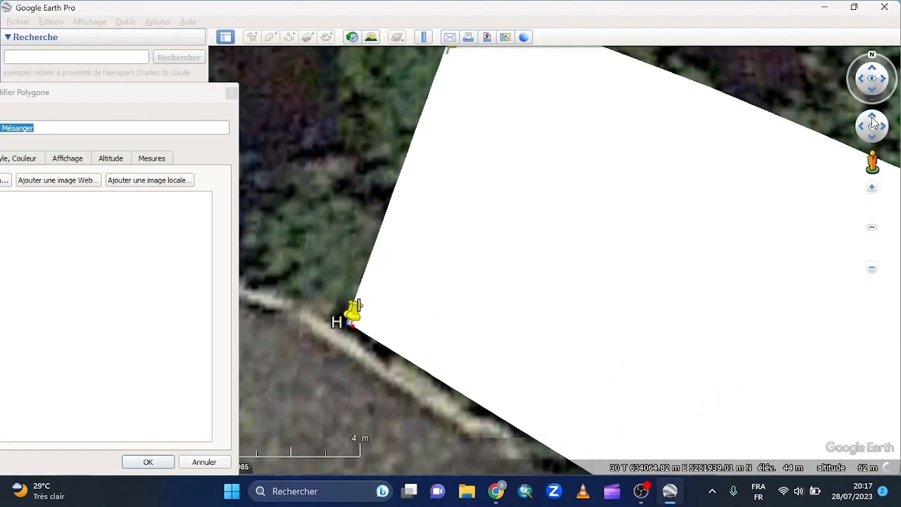
left_click(871, 120)
left_click(871, 119)
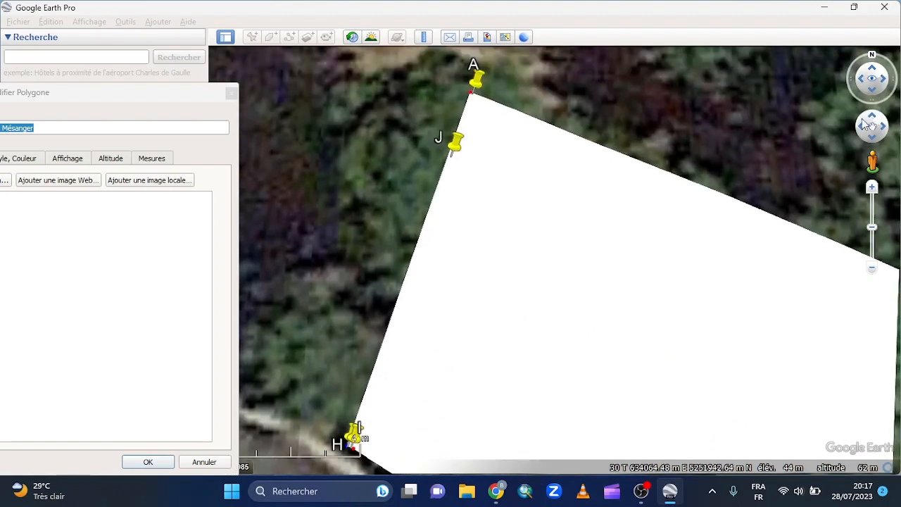
left_click(451, 155)
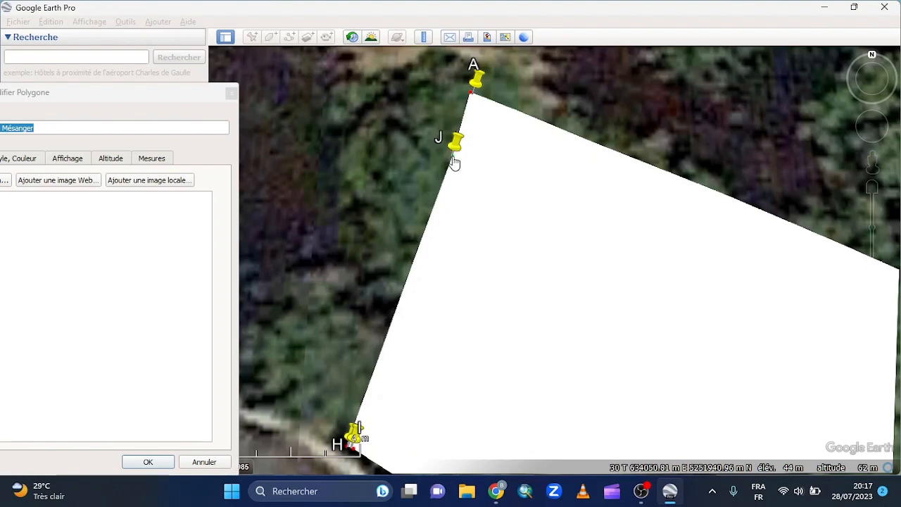
left_click(472, 99)
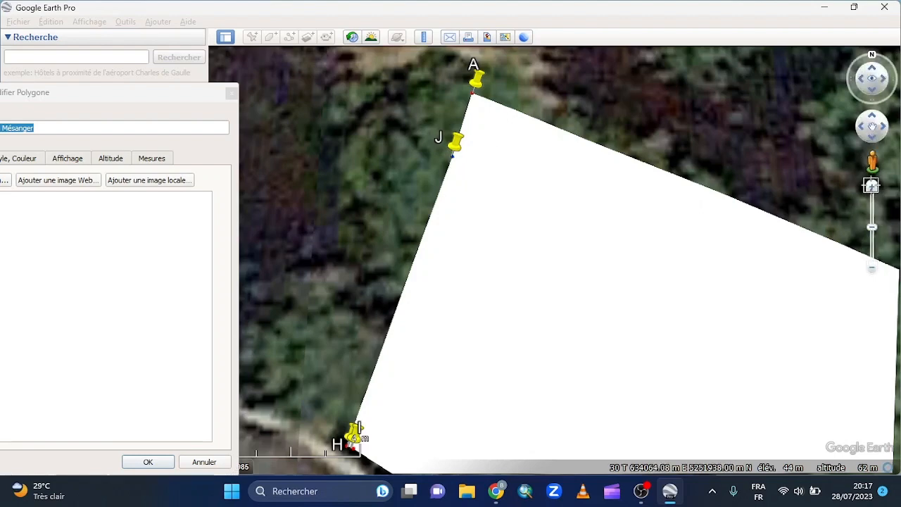
Step: Adjust the polygon vertex at placemark B onto the pin's tip
left_click(885, 127)
left_click_drag(885, 127, 879, 133)
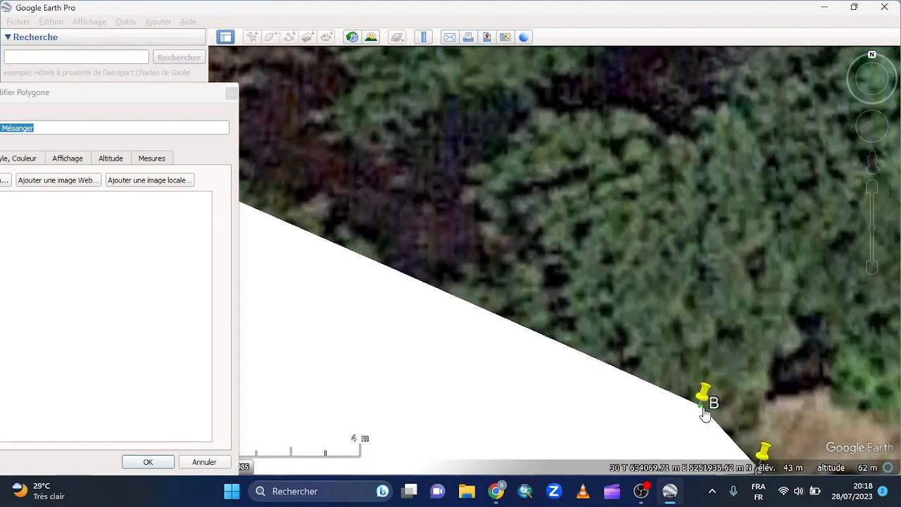
left_click_drag(700, 406, 698, 406)
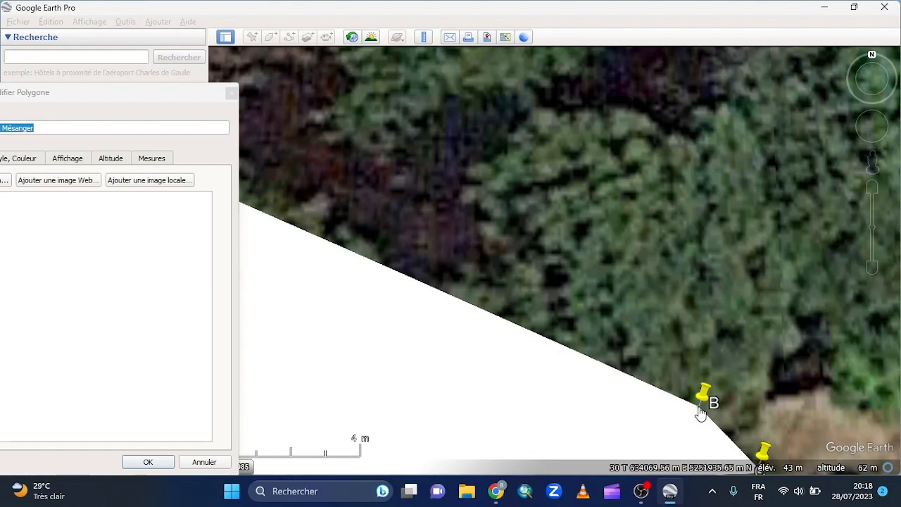
Step: Review the whole polygon outline around placemarks A to J and compare its shape with the survey plan in Chrome
left_click(873, 140)
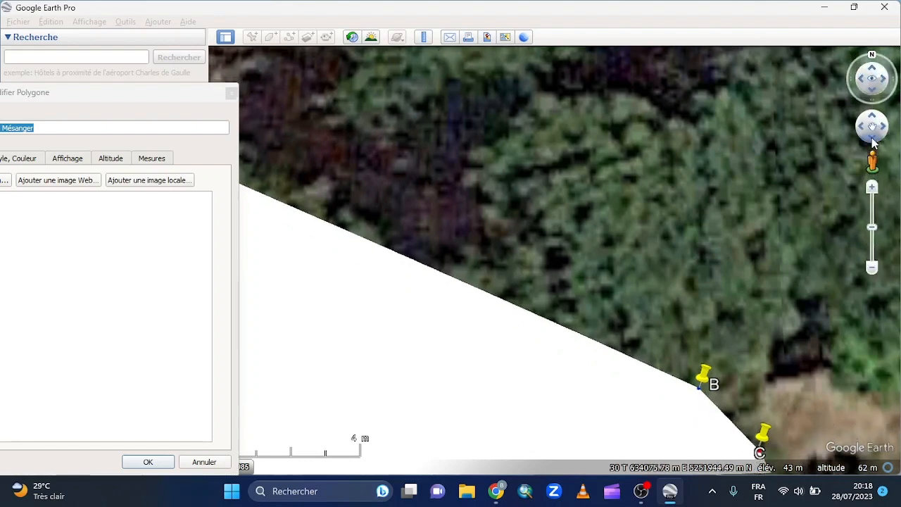
mouse_move(872, 140)
left_mouse_down()
mouse_move(876, 125)
mouse_move(873, 142)
left_mouse_up()
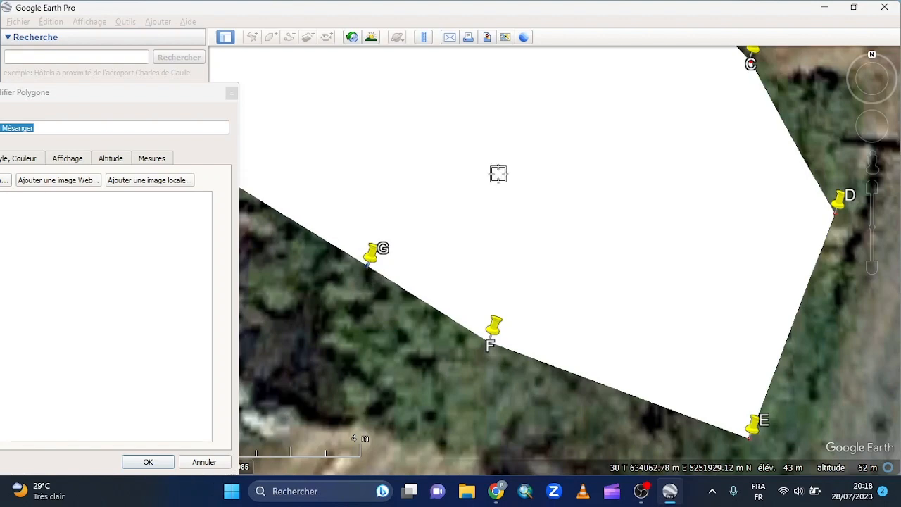
scroll(498, 173, "down", 3)
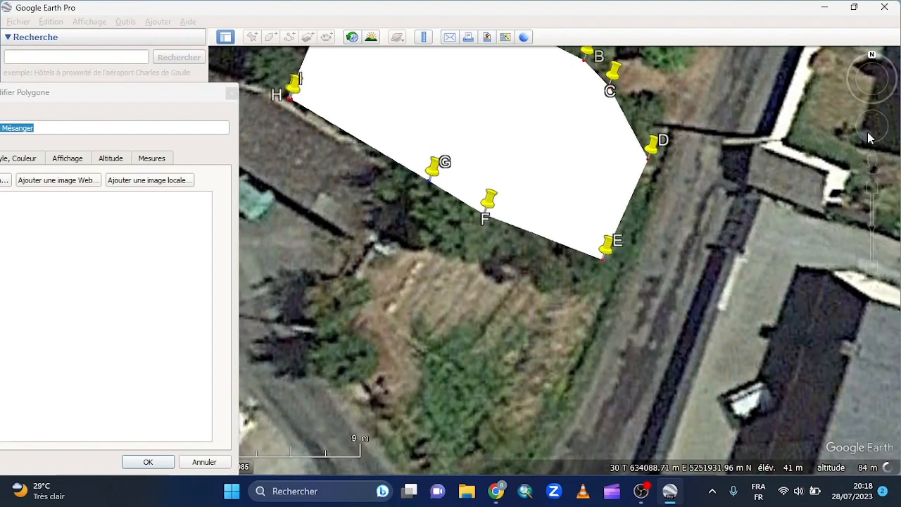
left_click(873, 118)
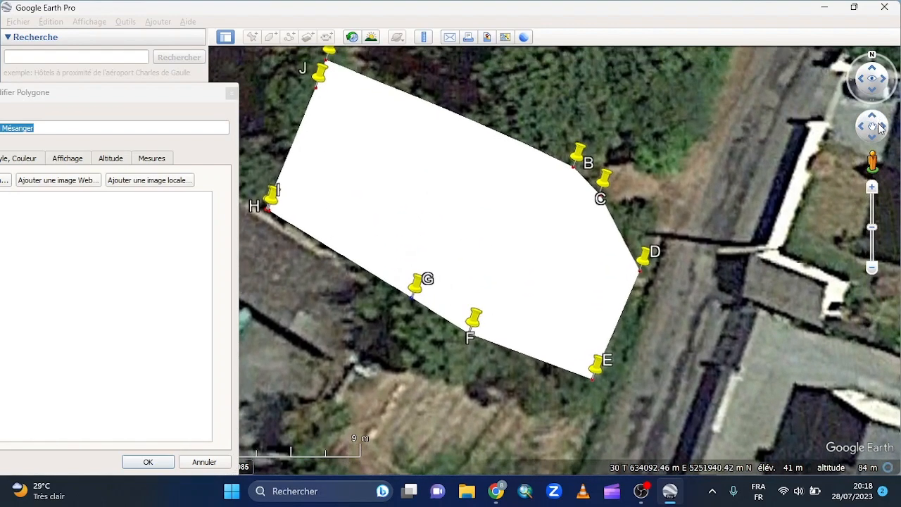
left_click(862, 127)
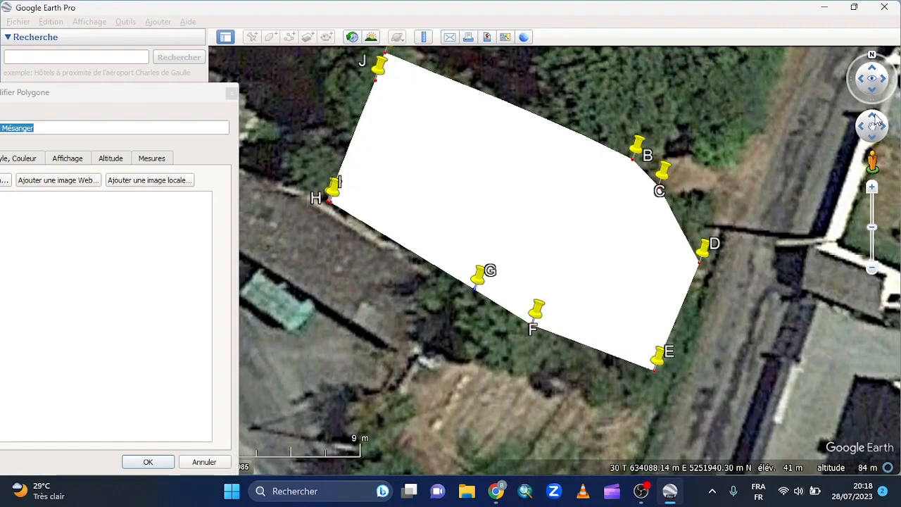
left_click(876, 122)
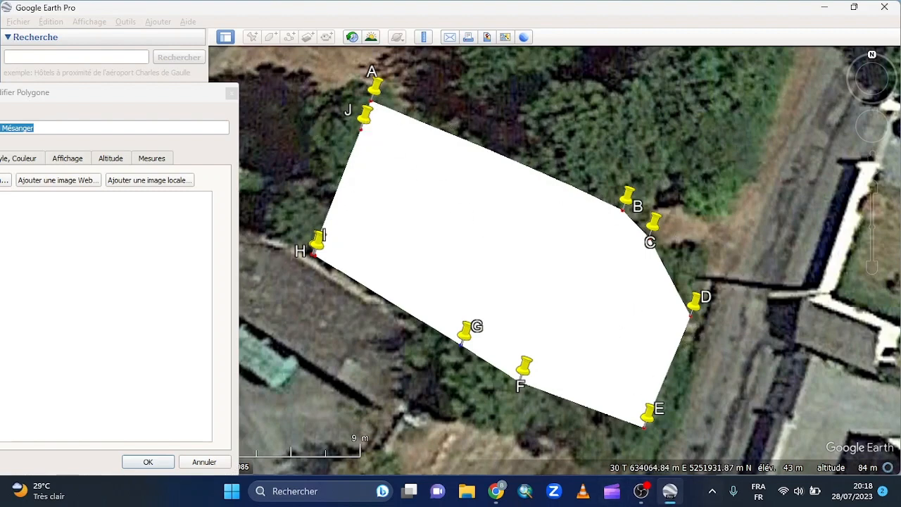
left_click(497, 491)
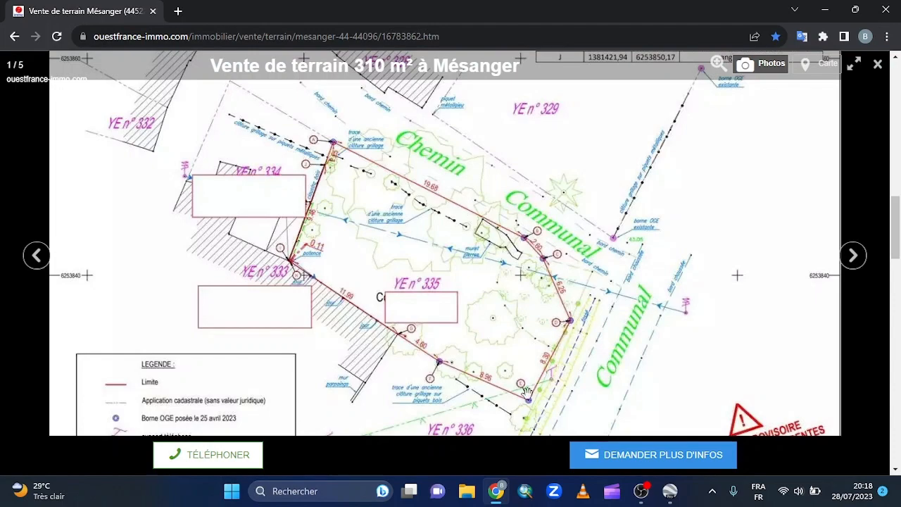
left_click_drag(450, 14, 415, 21)
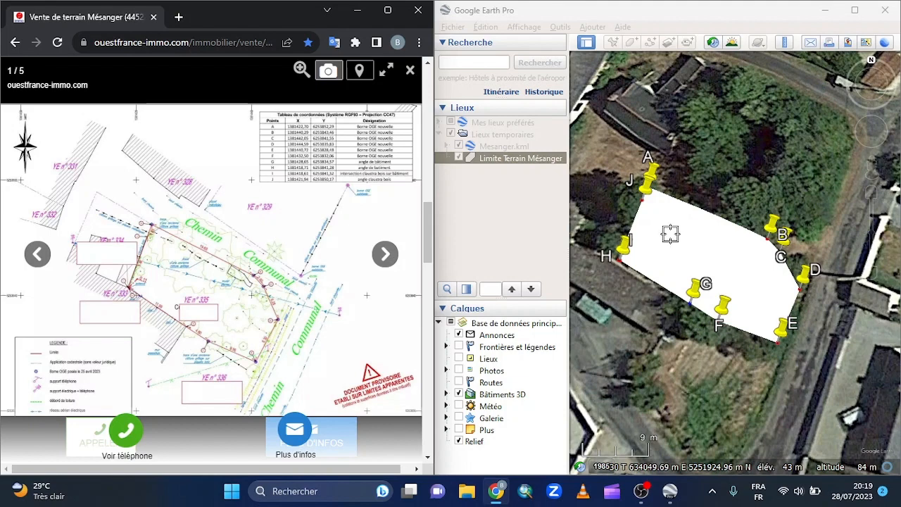
left_click(855, 14)
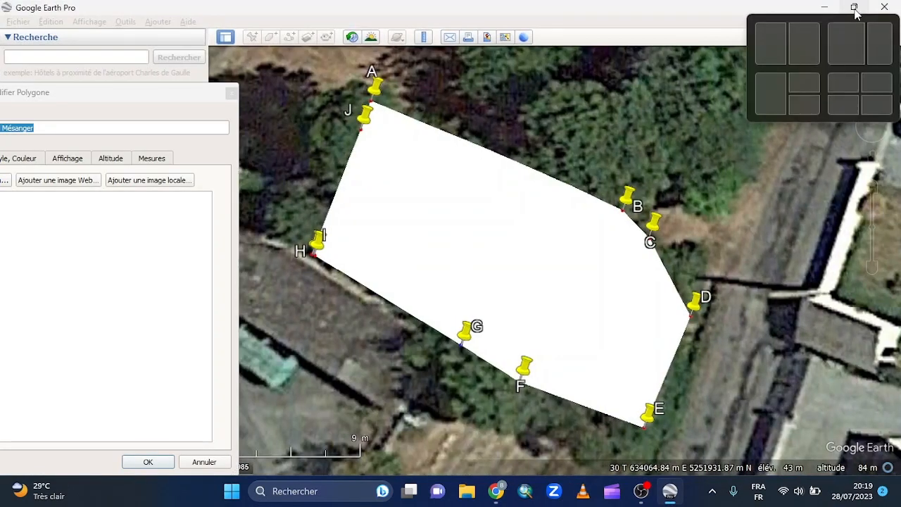
Step: Set the polygon's line color to red (#ff0000) and its line width to 2.0
left_click_drag(169, 100, 432, 18)
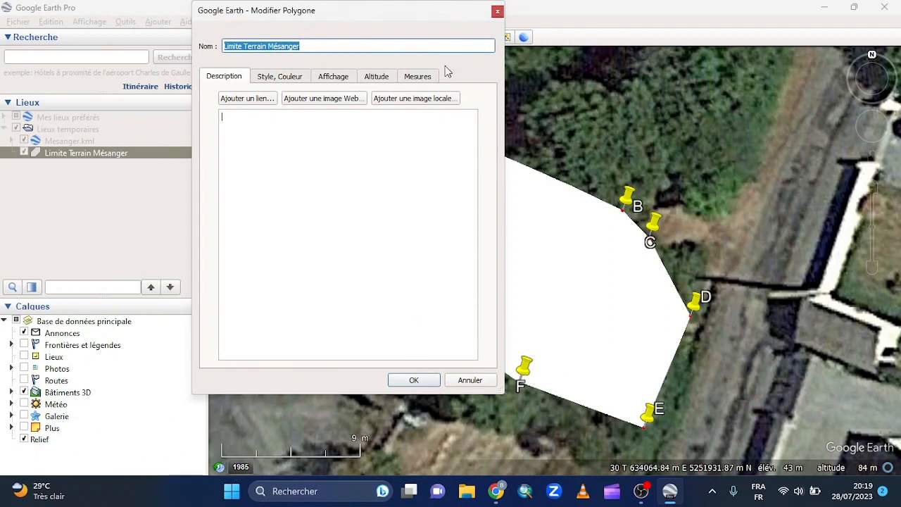
left_click_drag(401, 16, 252, 88)
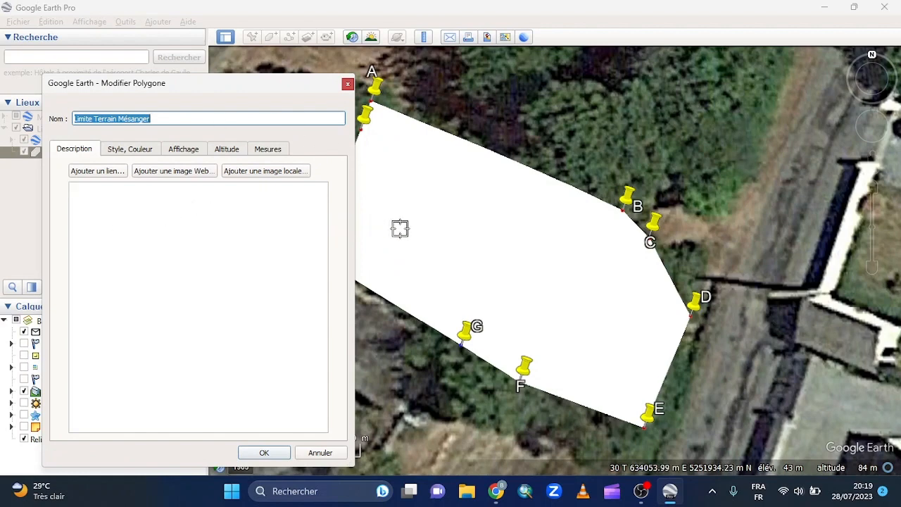
left_click(123, 149)
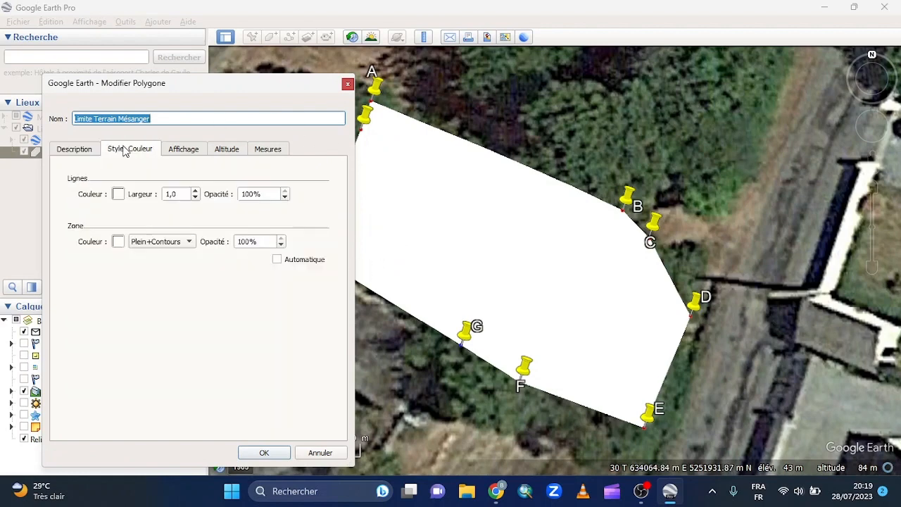
left_click(118, 194)
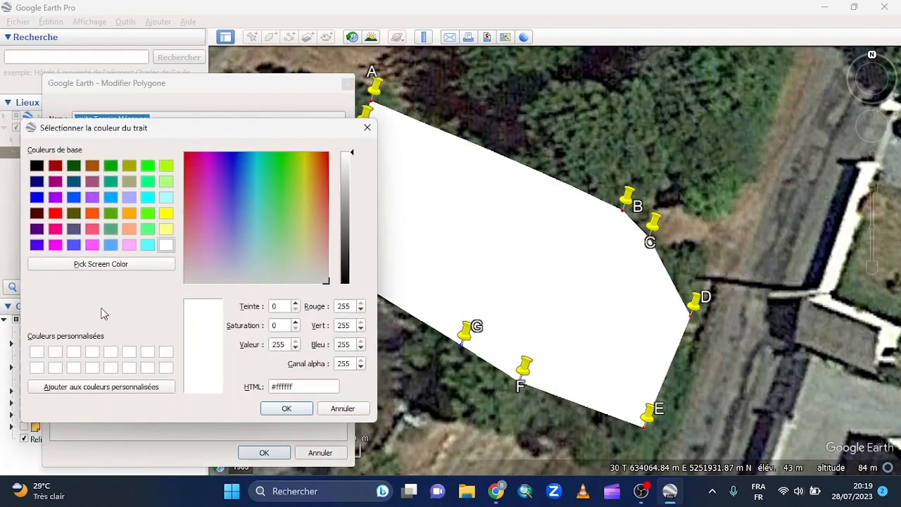
left_click(56, 213)
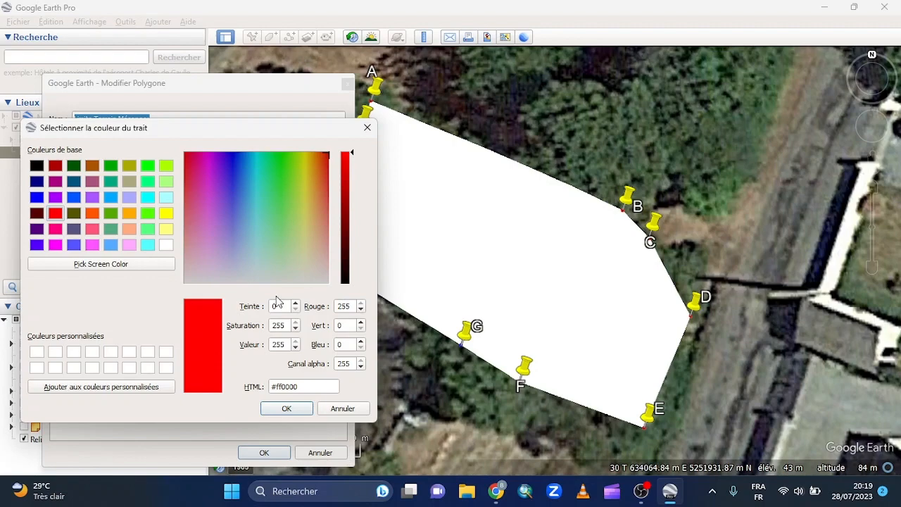
left_click(286, 407)
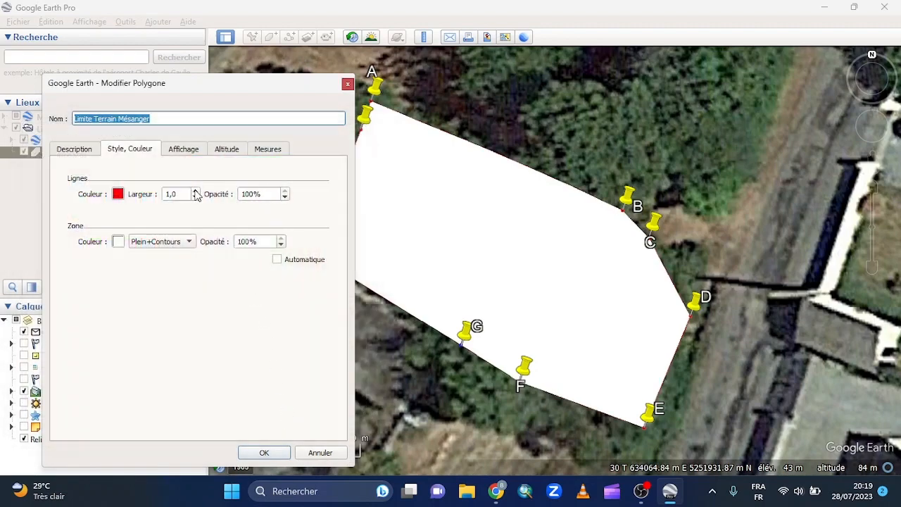
left_click(196, 191)
left_click(196, 191)
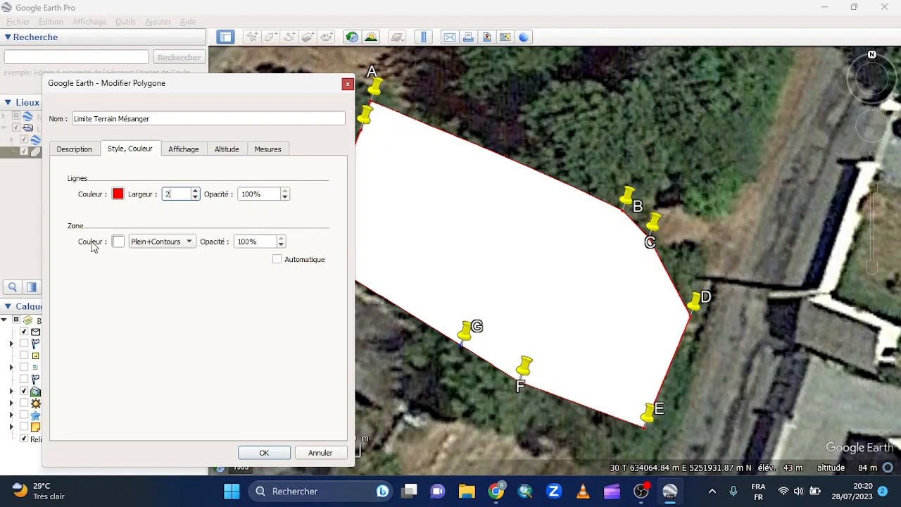
Step: Try light cyan (#aaffff) as the polygon's fill color
left_click(118, 242)
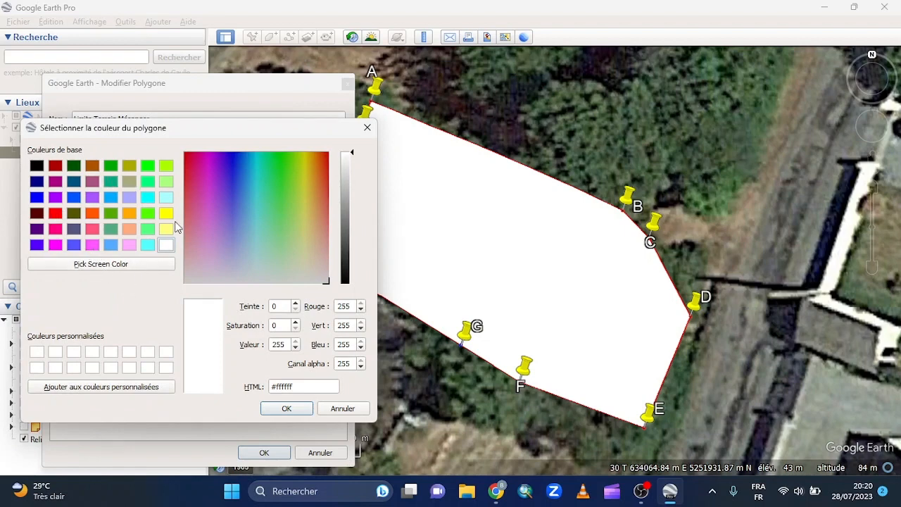
left_click(168, 197)
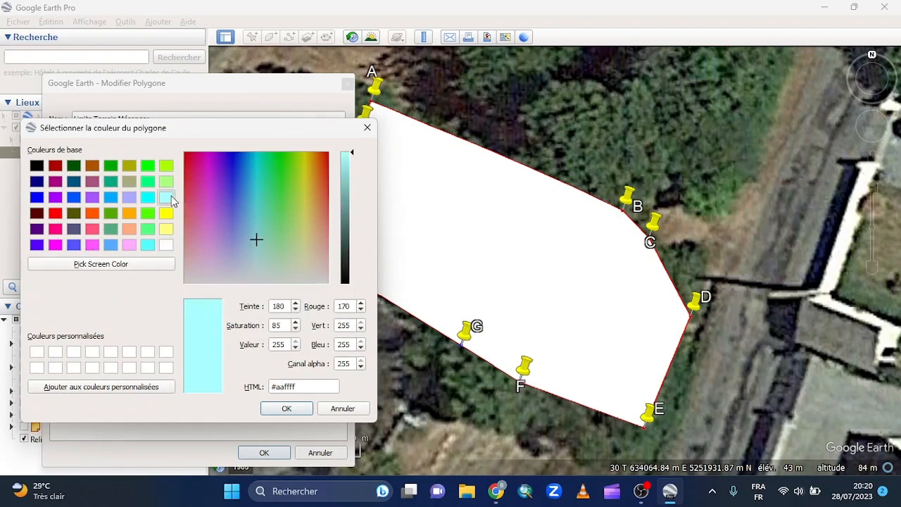
left_click(287, 412)
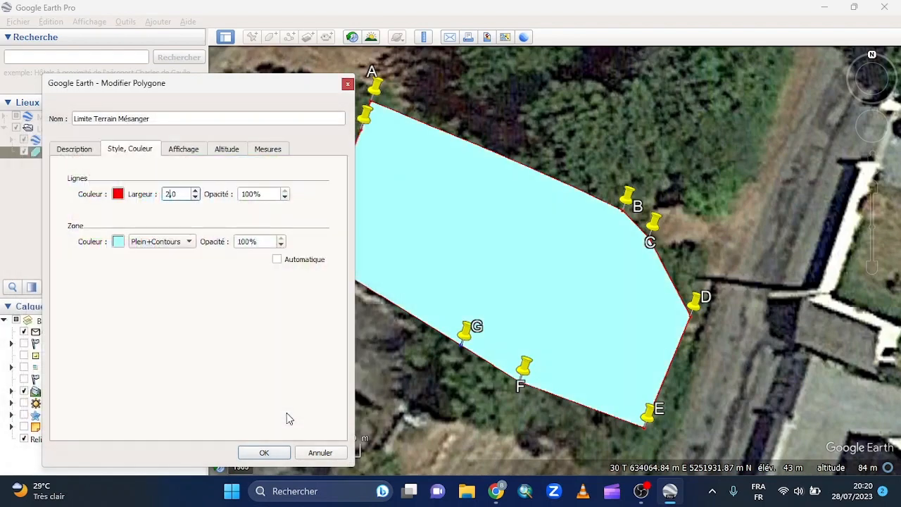
Step: Set the polygon's fill color to light orange (#ffaa7f)
left_click(119, 242)
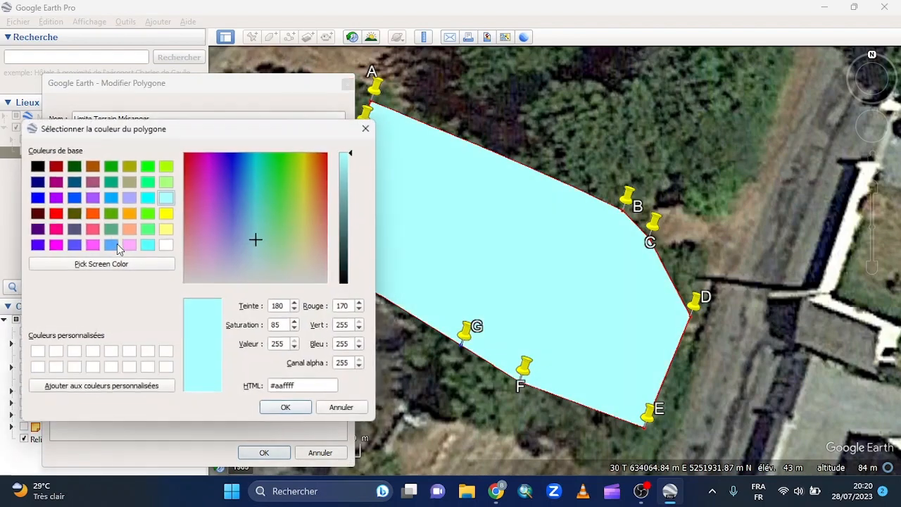
left_click(129, 231)
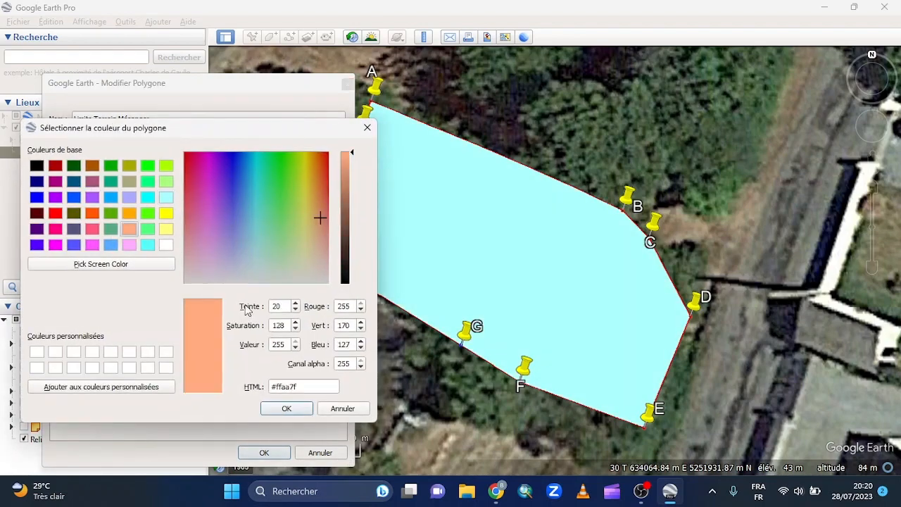
left_click(273, 408)
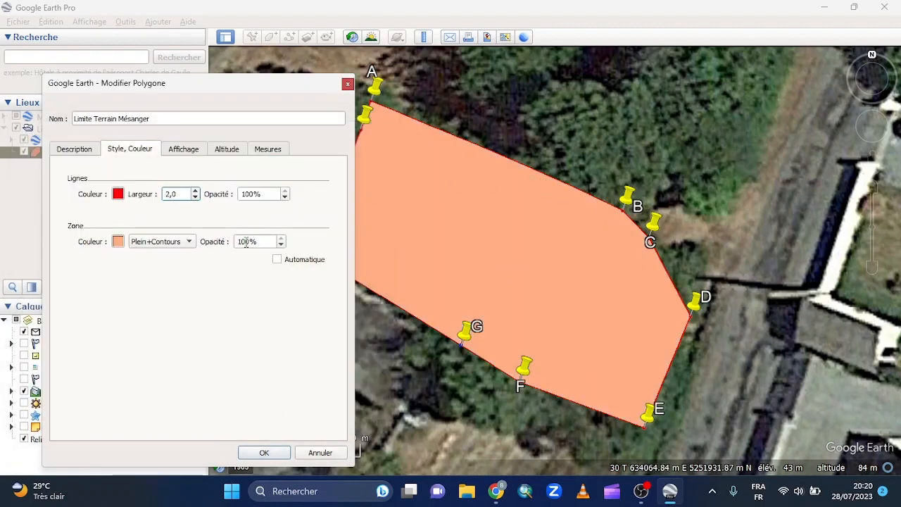
Step: Set the polygon's fill opacity to 60% and save the polygon's changes
left_click_drag(250, 243, 239, 242)
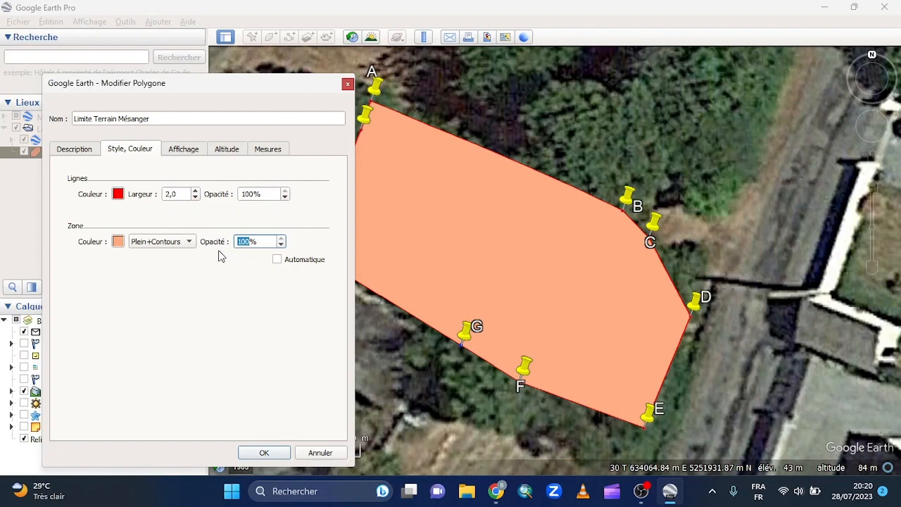
type("30")
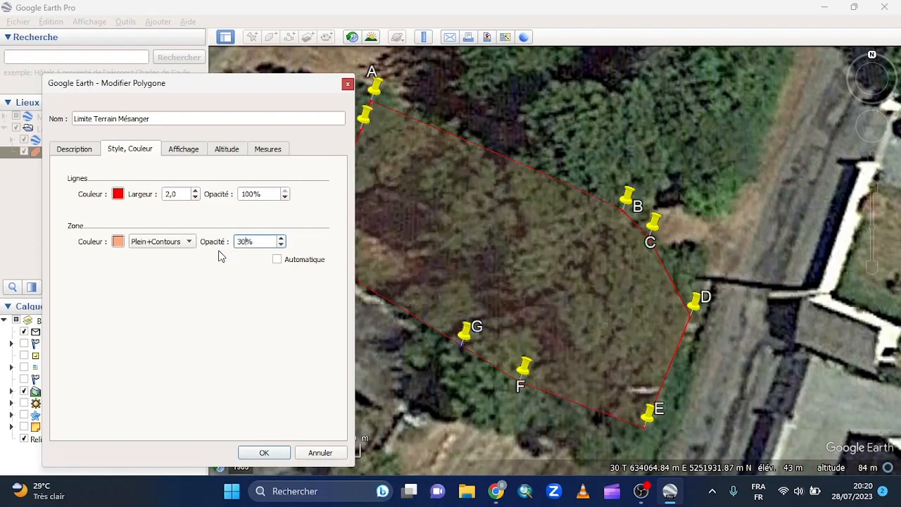
key("BackSpace")
key("BackSpace")
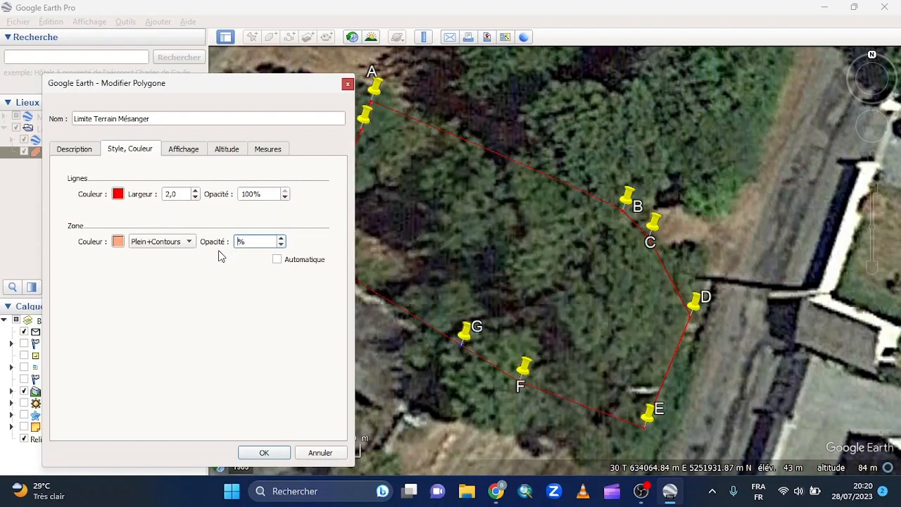
type("60")
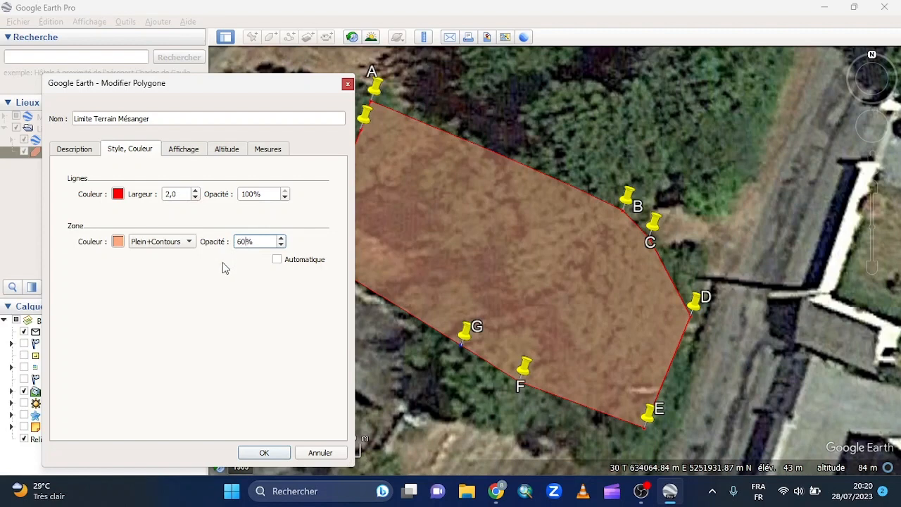
left_click(262, 454)
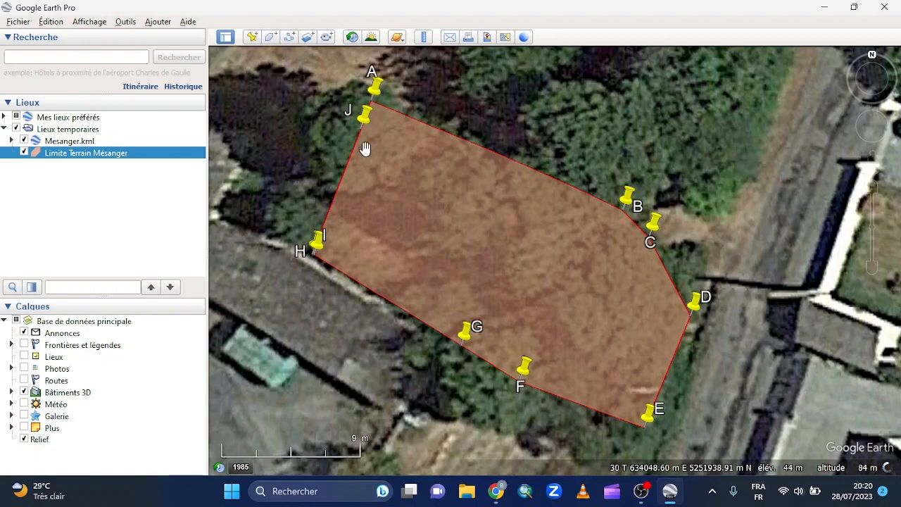
Step: Set the Limite Terrain Mésanger polygon's measurement units to metres (Mètres) for the perimeter and square metres (Mètres carrés) for the area
right_click(85, 156)
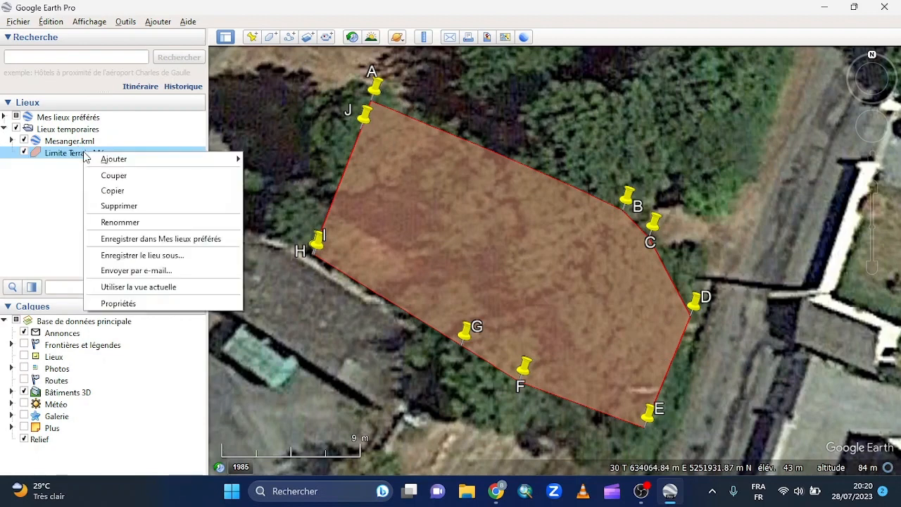
left_click(133, 307)
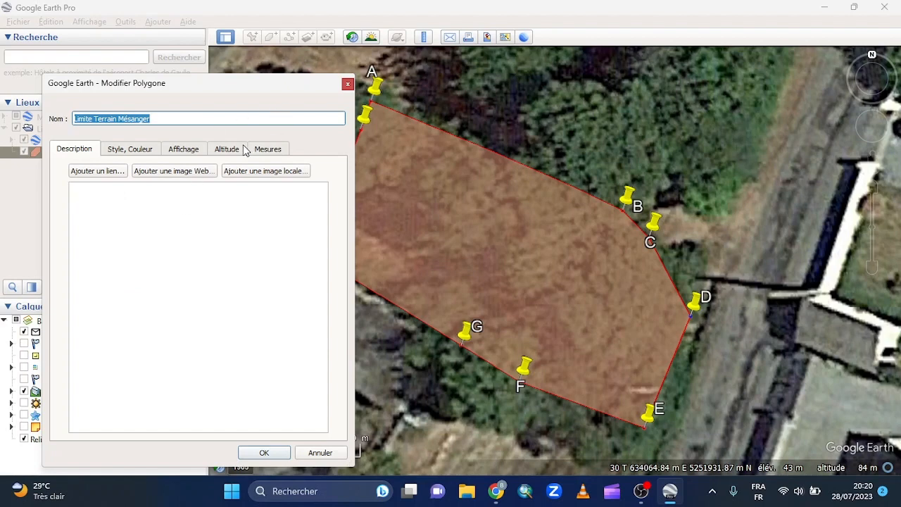
left_click(262, 156)
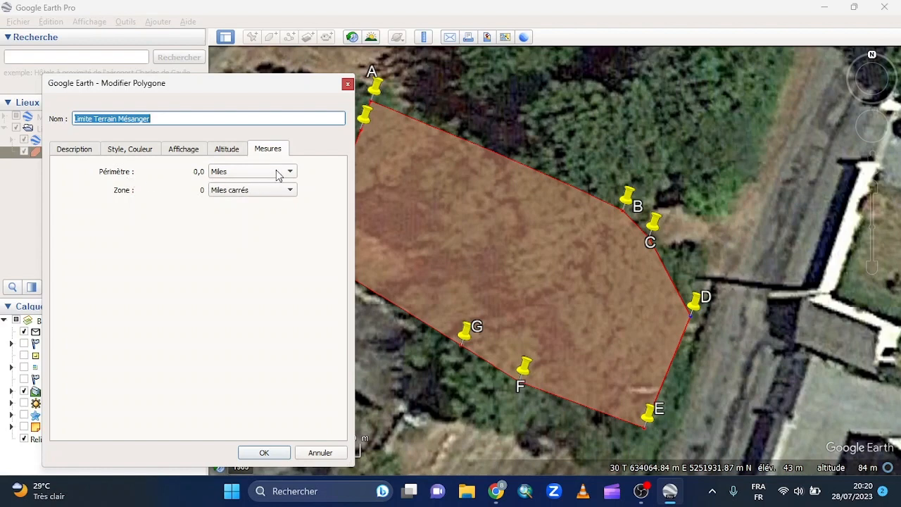
left_click(252, 175)
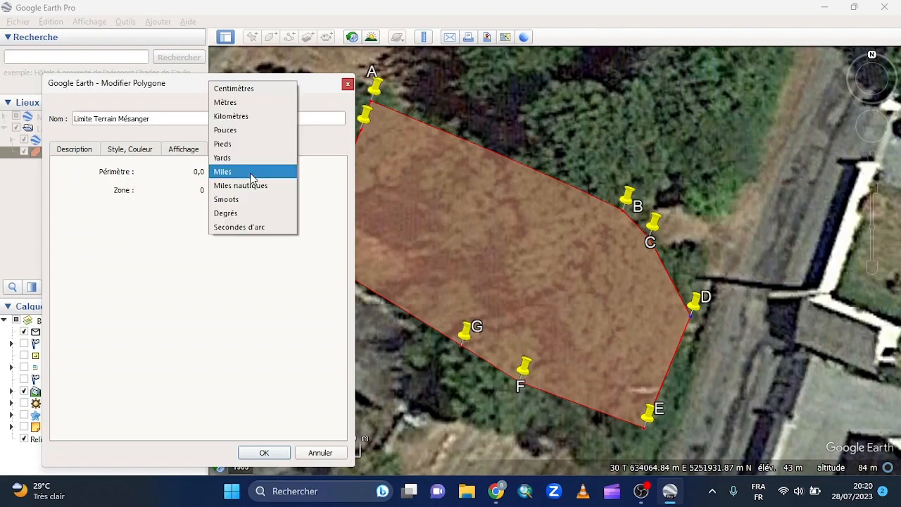
left_click(250, 121)
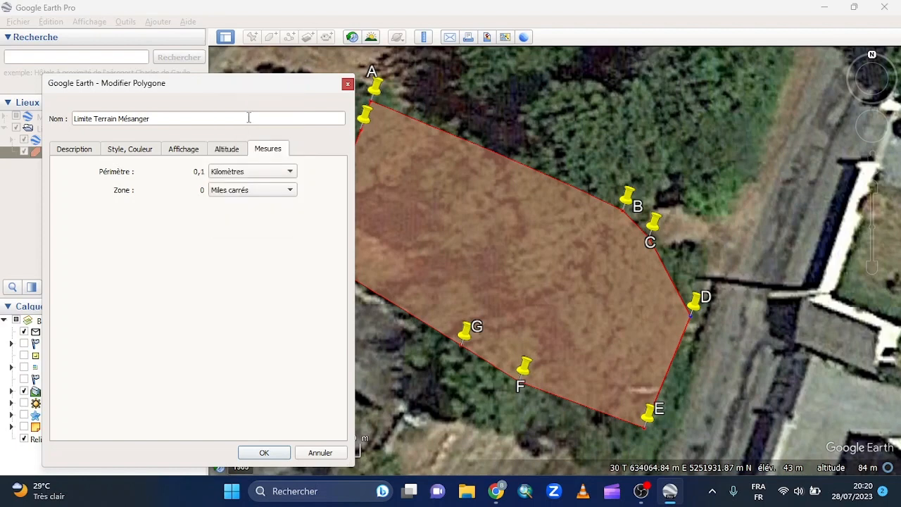
left_click(260, 172)
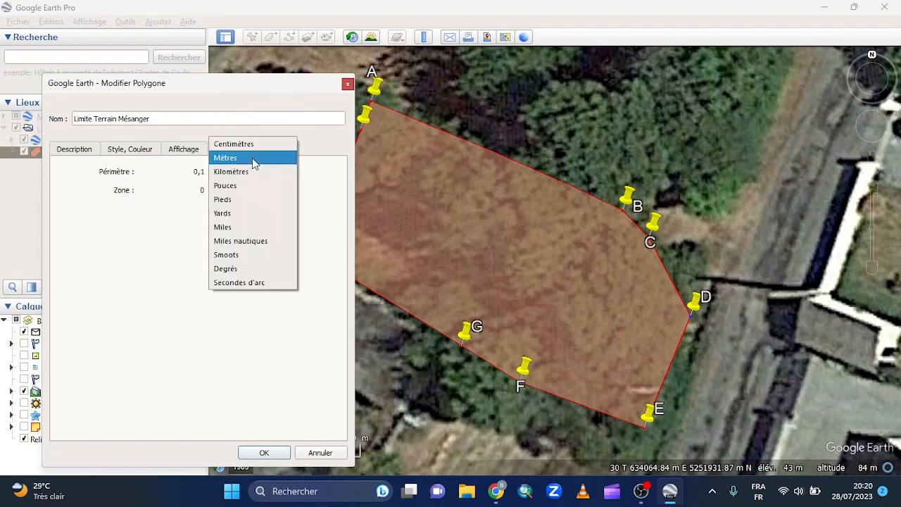
left_click(253, 159)
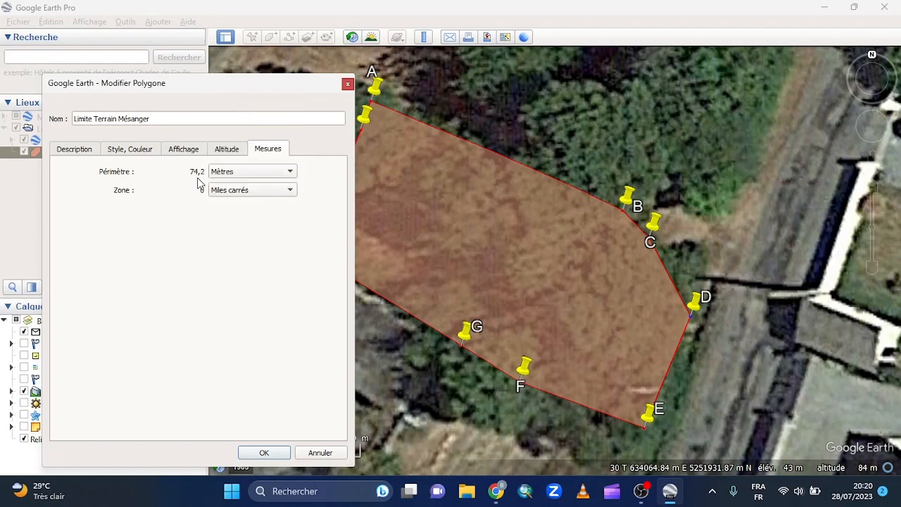
left_click(254, 193)
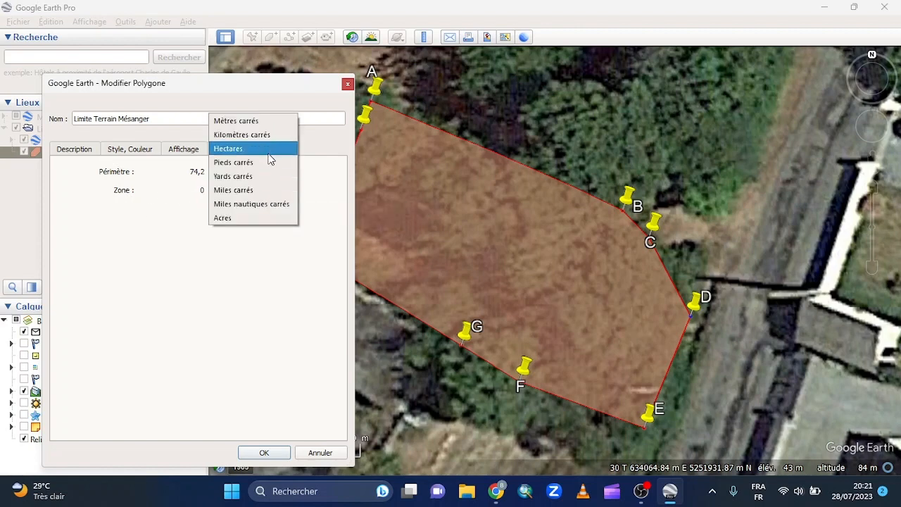
left_click(266, 121)
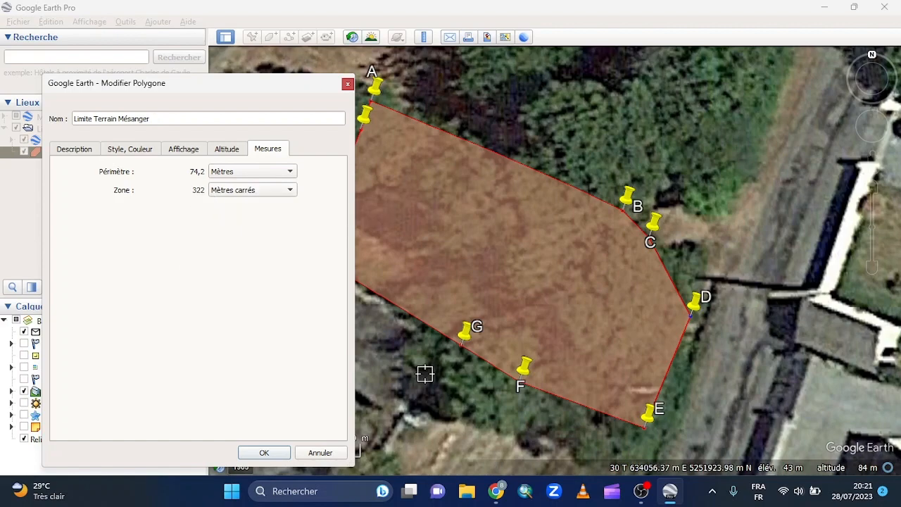
Step: Compare the polygon's area with the plot area advertised in the Chrome land listing, and close the polygon's properties in Google Earth Pro
left_click(493, 493)
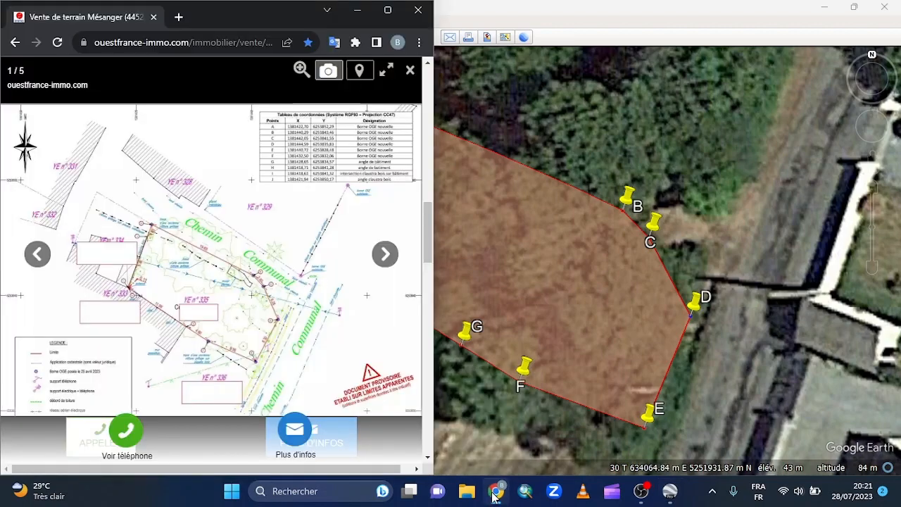
left_click(387, 10)
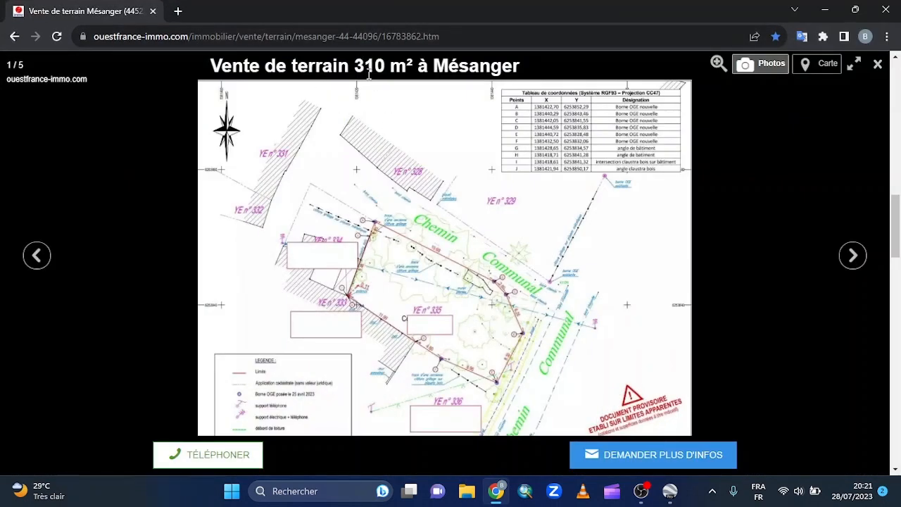
left_click(827, 10)
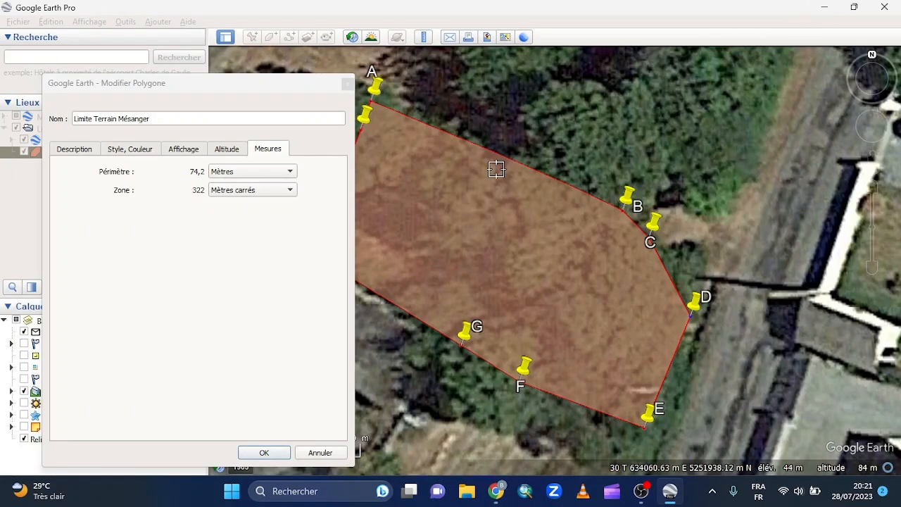
left_click(198, 195)
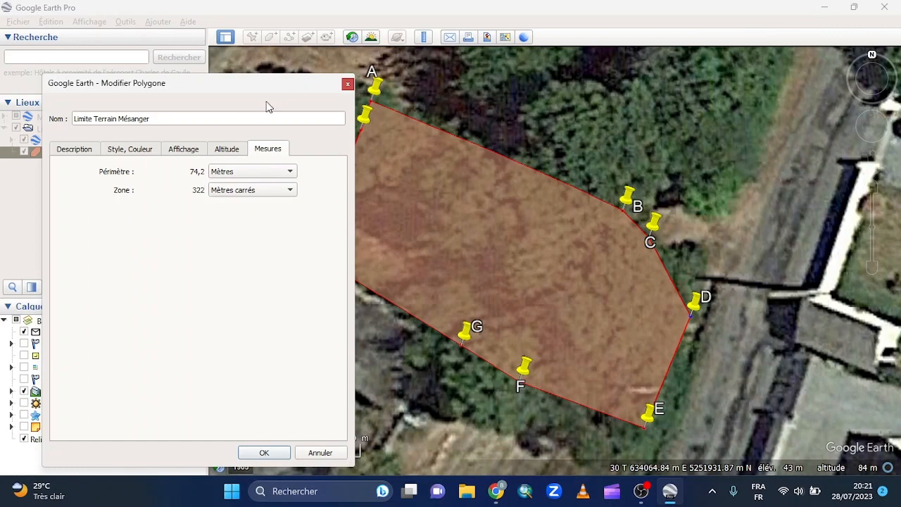
left_click_drag(282, 82, 227, 15)
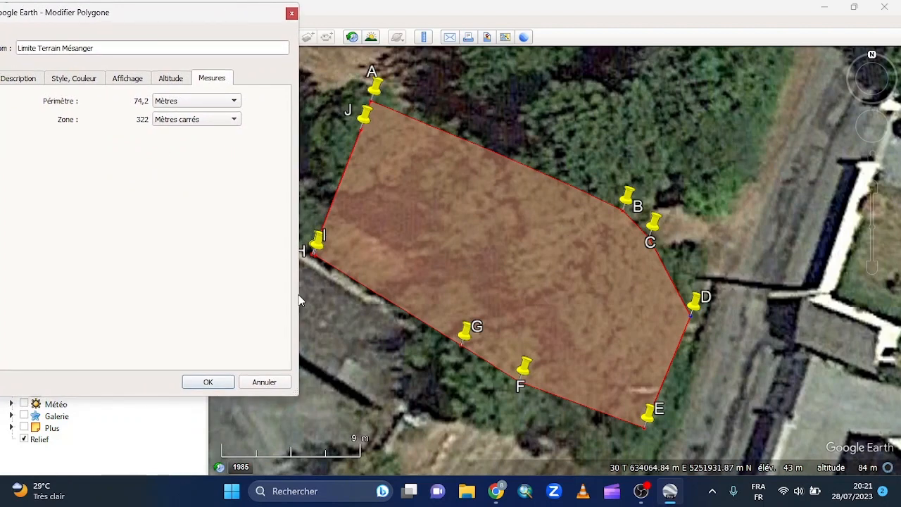
left_click(207, 382)
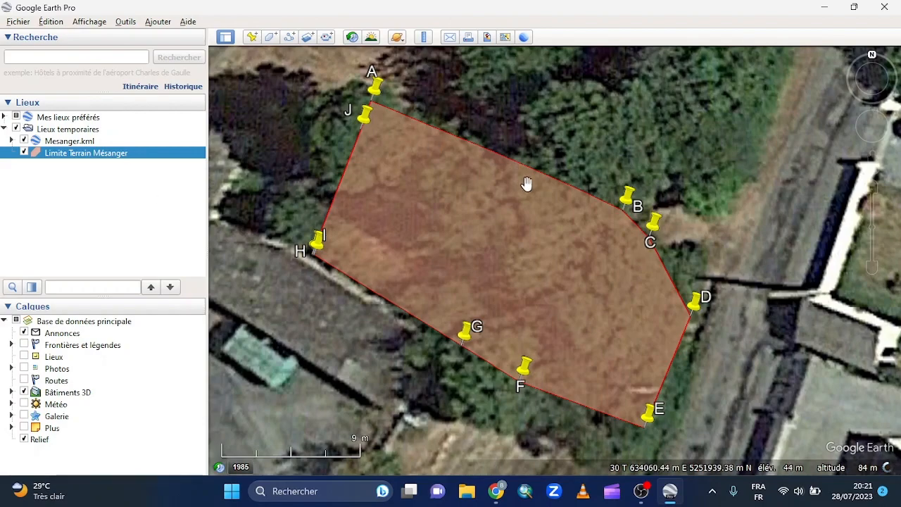
Step: Hide the Mesanger.kml placemarks so that only the plot boundary polygon is displayed on the map
scroll(429, 251, "down", 5)
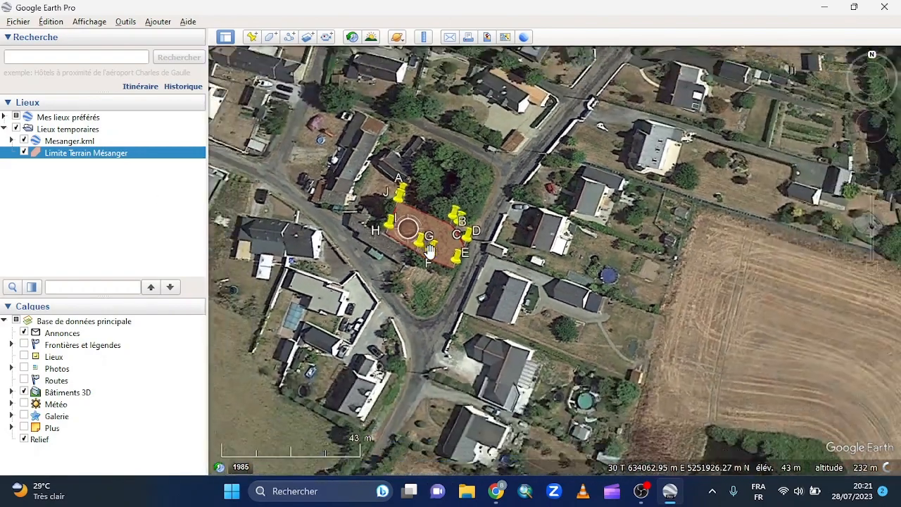
scroll(430, 251, "up", 4)
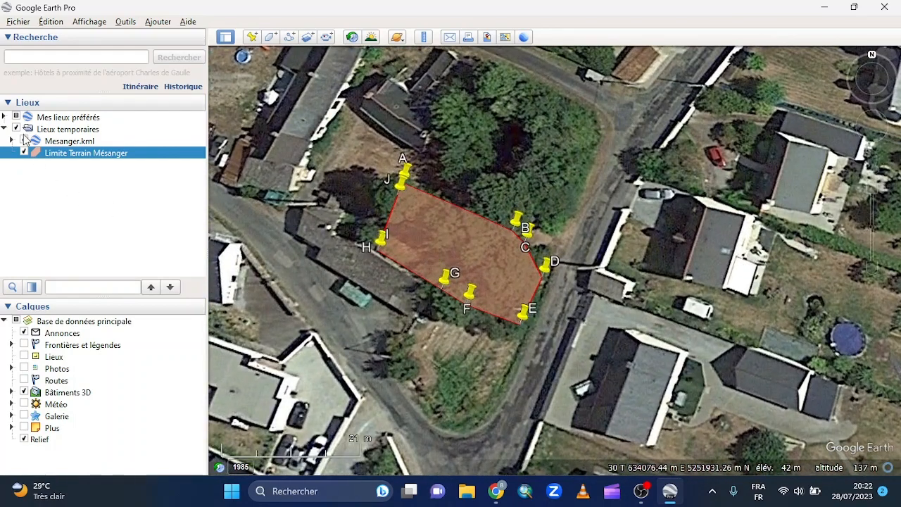
left_click(25, 142)
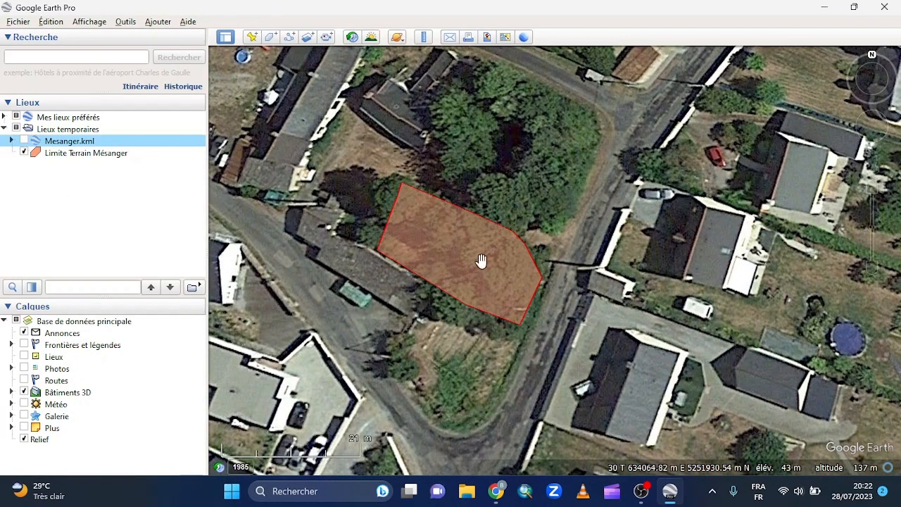
left_click_drag(481, 262, 636, 256)
scroll(611, 232, "up", 2)
scroll(611, 232, "up", 2)
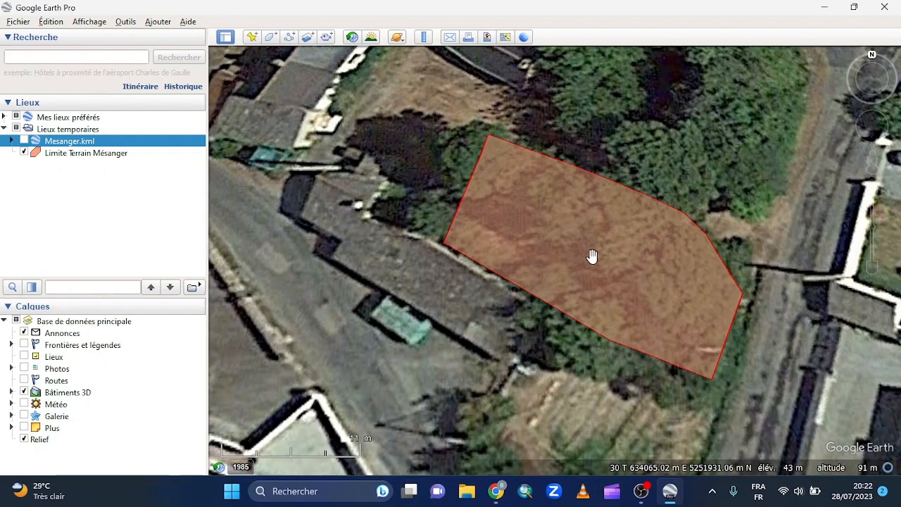
Step: Save the Limite Terrain Mésanger polygon to the desktop (Bureau) as a KML file under its own name
left_click(83, 155)
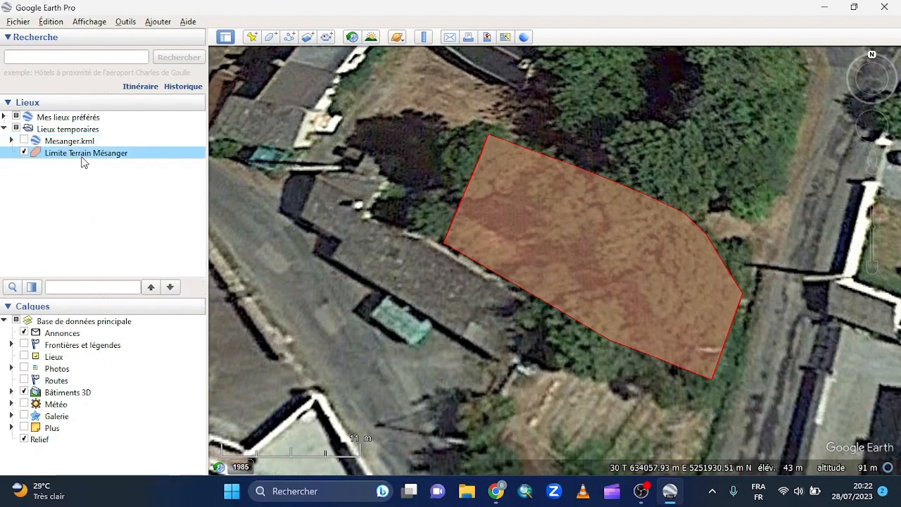
right_click(83, 162)
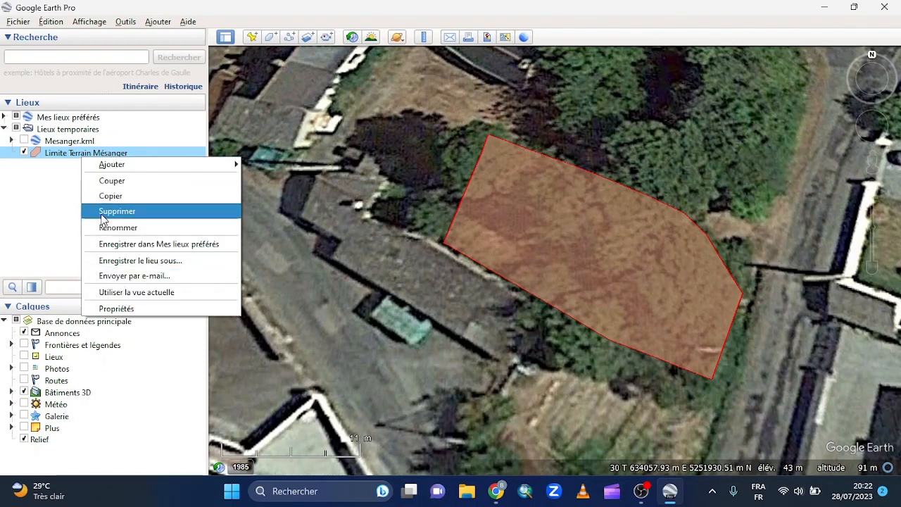
left_click(163, 260)
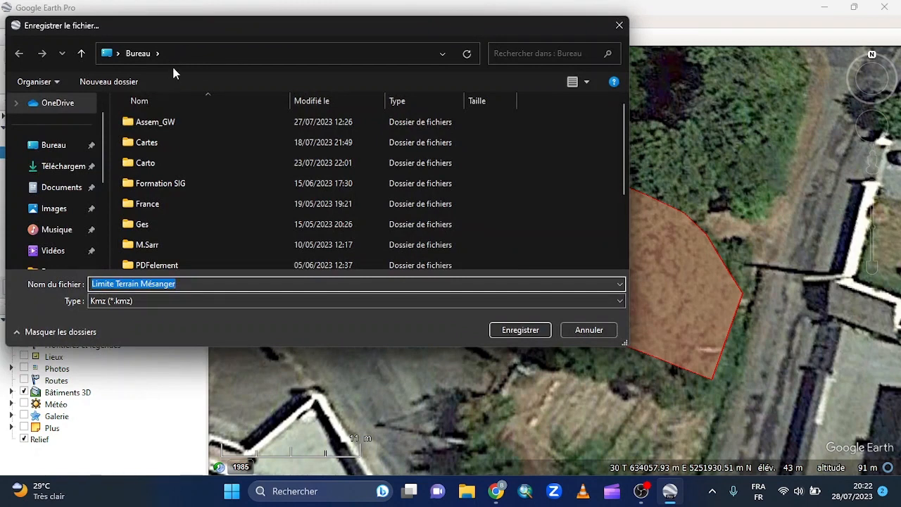
left_click(247, 305)
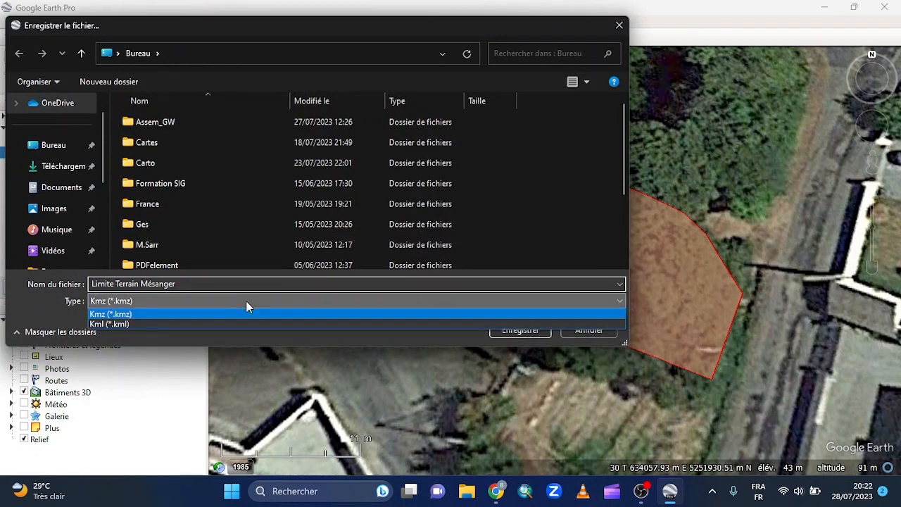
left_click(206, 319)
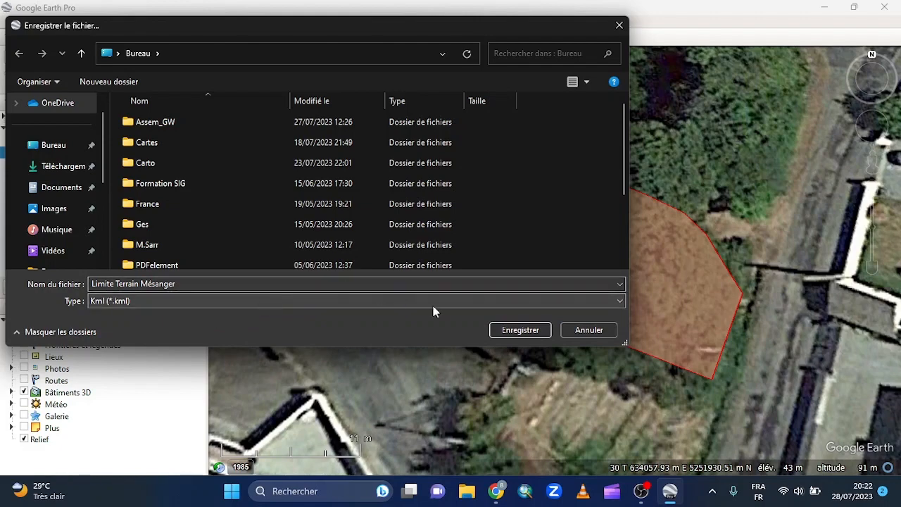
left_click(519, 330)
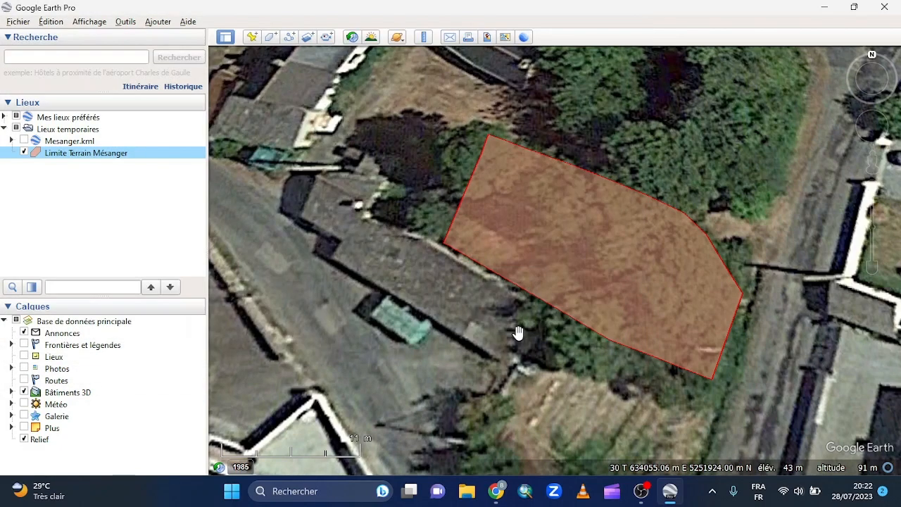
Step: Close Google Earth Pro and return to the desktop
scroll(398, 326, "down", 4)
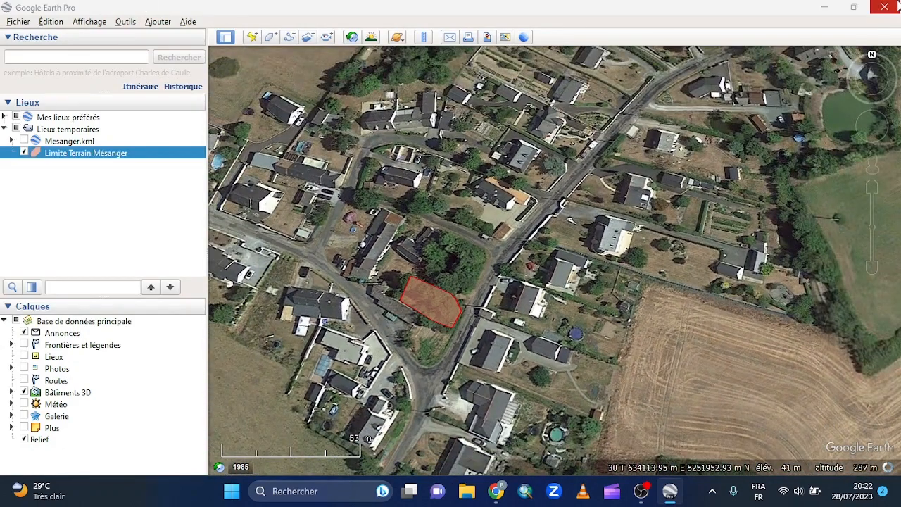
left_click(884, 7)
left_click(530, 260)
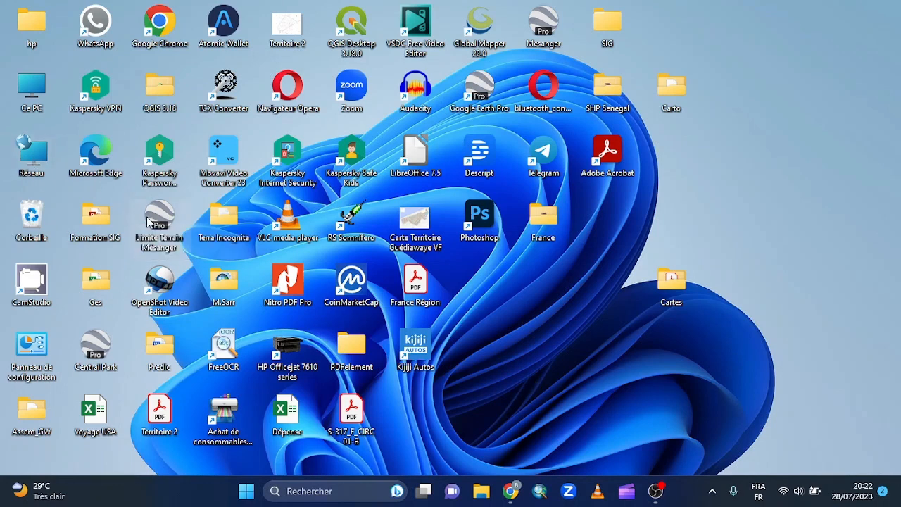
Step: Move the saved Limite Terrain Mésanger file to an empty desktop area and open it in Google Earth Pro to inspect the plot polygon
left_click_drag(154, 220, 796, 88)
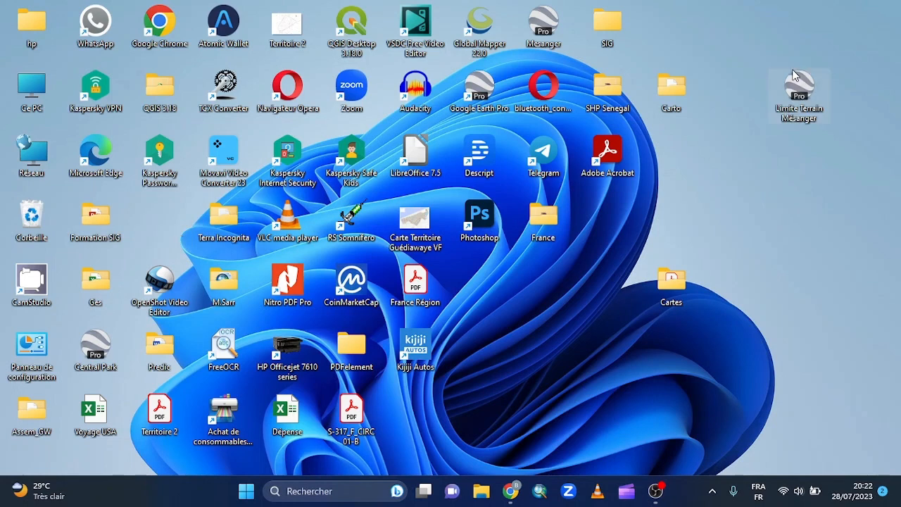
double_click(807, 116)
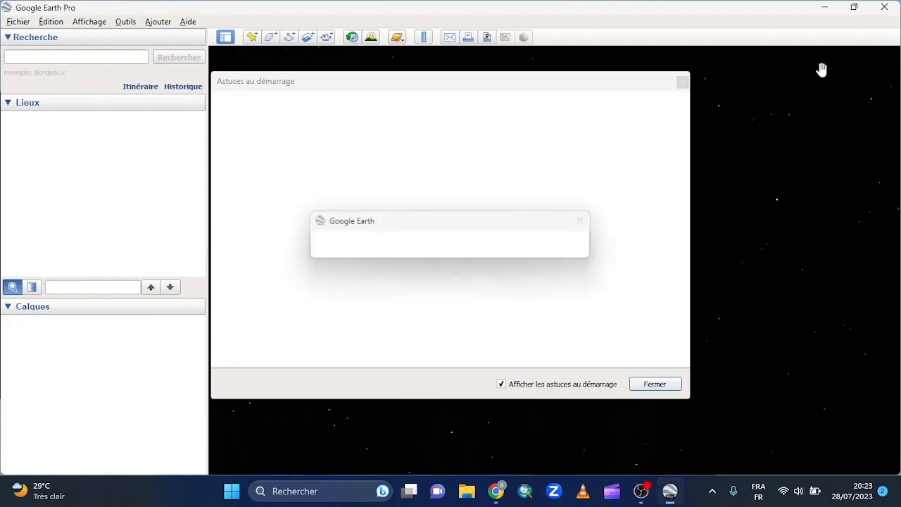
left_click(682, 82)
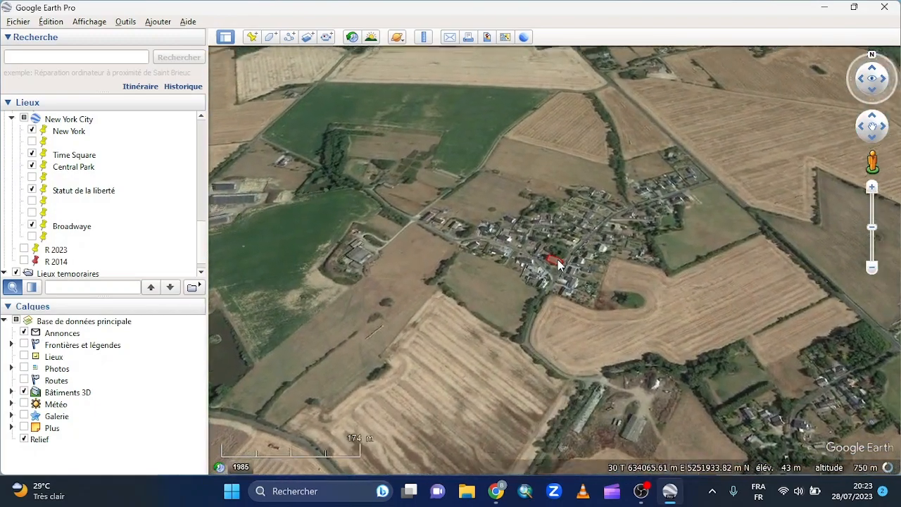
scroll(558, 259, "up", 3)
scroll(558, 261, "up", 3)
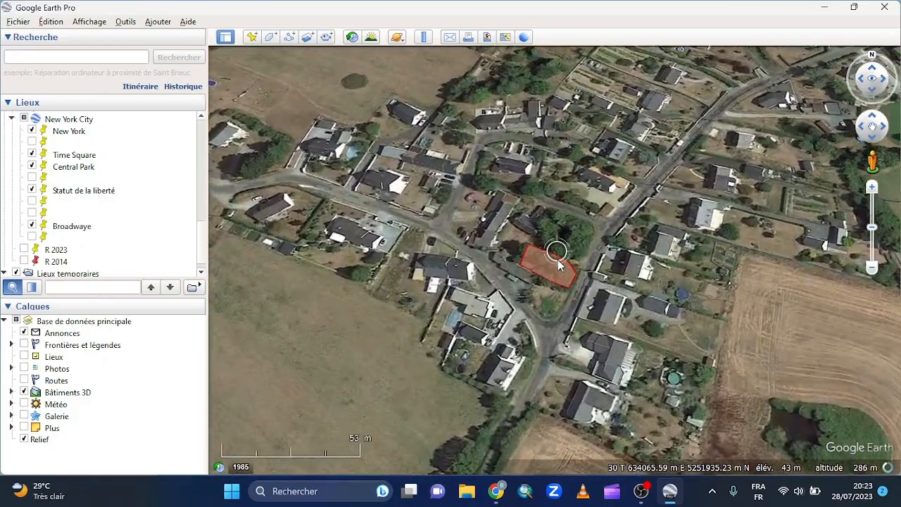
scroll(558, 260, "up", 2)
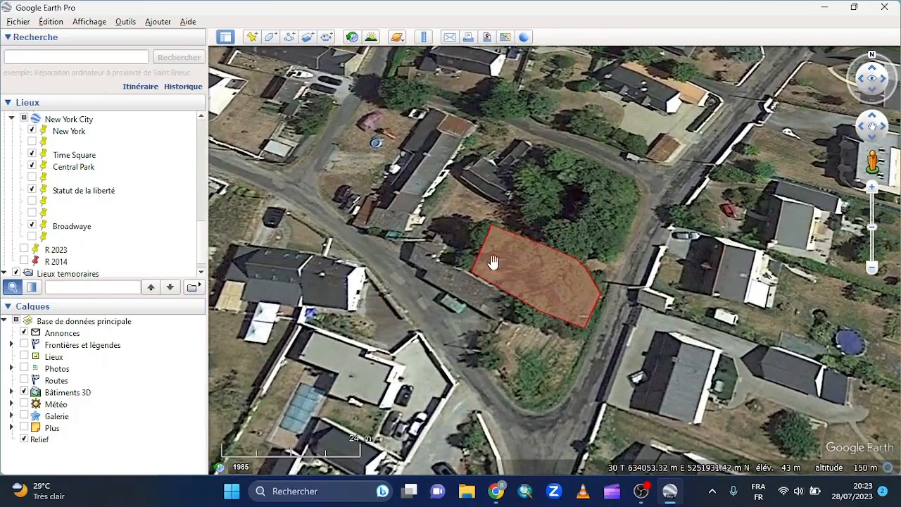
scroll(578, 308, "up", 1)
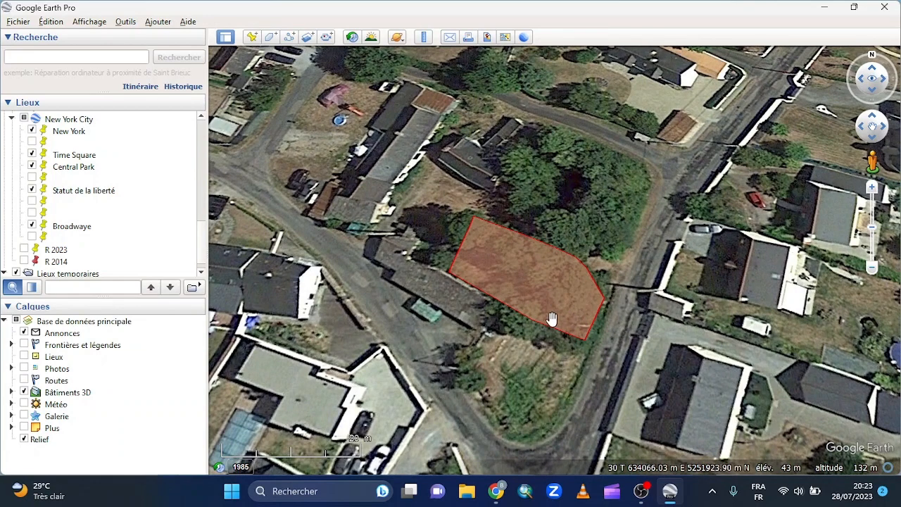
scroll(552, 319, "up", 1)
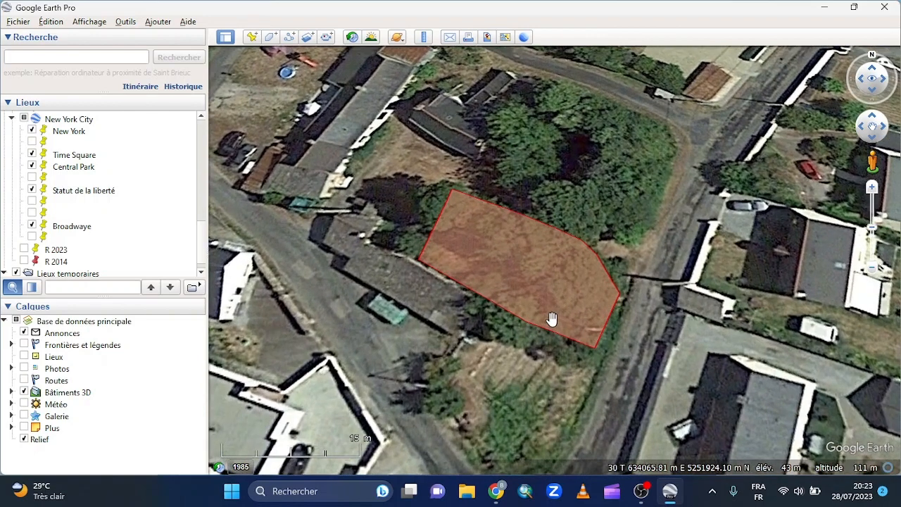